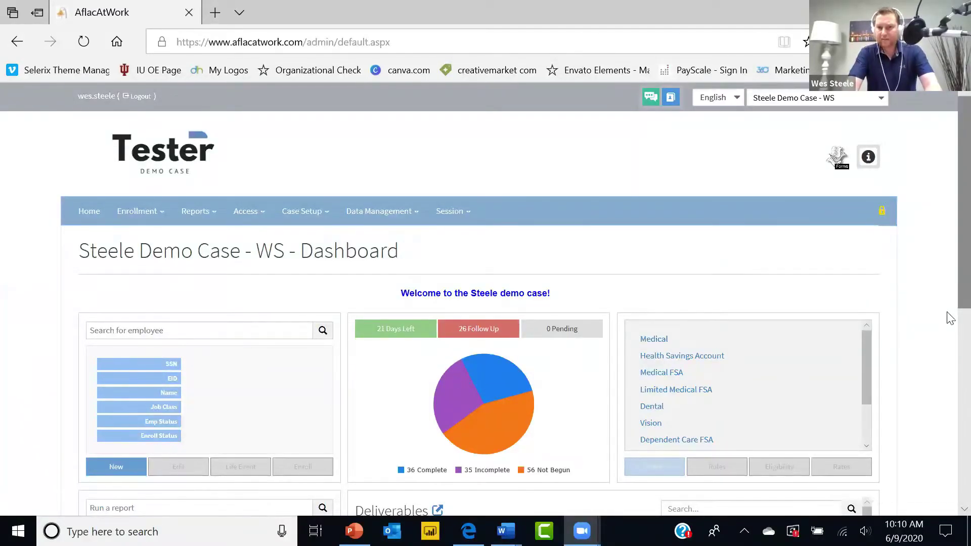
- Look over the case dashboard, select the first employee listed in the employee search, and start that employee's enrollment
{"action": "scroll", "coordinate": [950, 417], "scroll_direction": "down", "scroll_amount": 5}
{"action": "scroll", "coordinate": [950, 334], "scroll_direction": "up", "scroll_amount": 3}
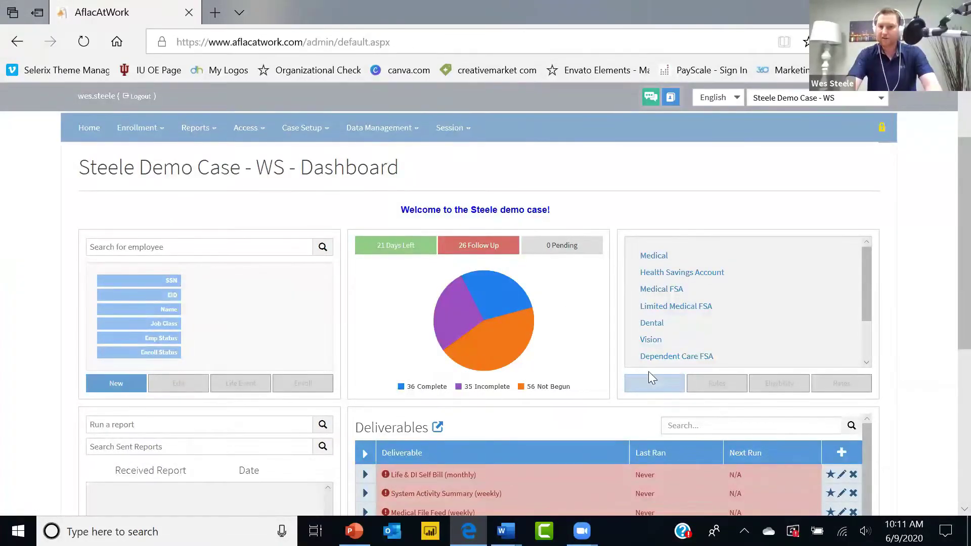
{"action": "scroll", "coordinate": [947, 275], "scroll_direction": "down", "scroll_amount": 2}
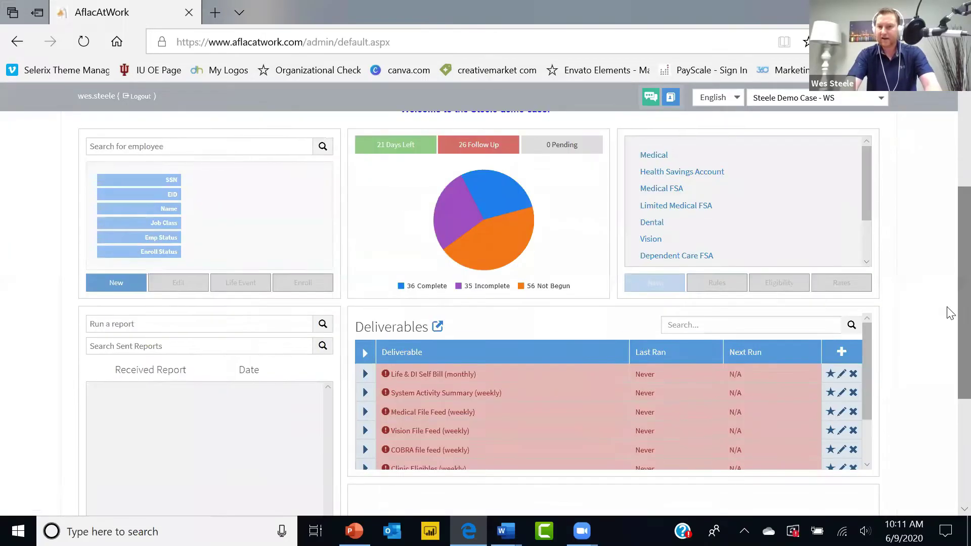
{"action": "left_click_drag", "start_coordinate": [867, 341], "coordinate": [868, 320]}
{"action": "scroll", "coordinate": [948, 309], "scroll_direction": "up", "scroll_amount": 2}
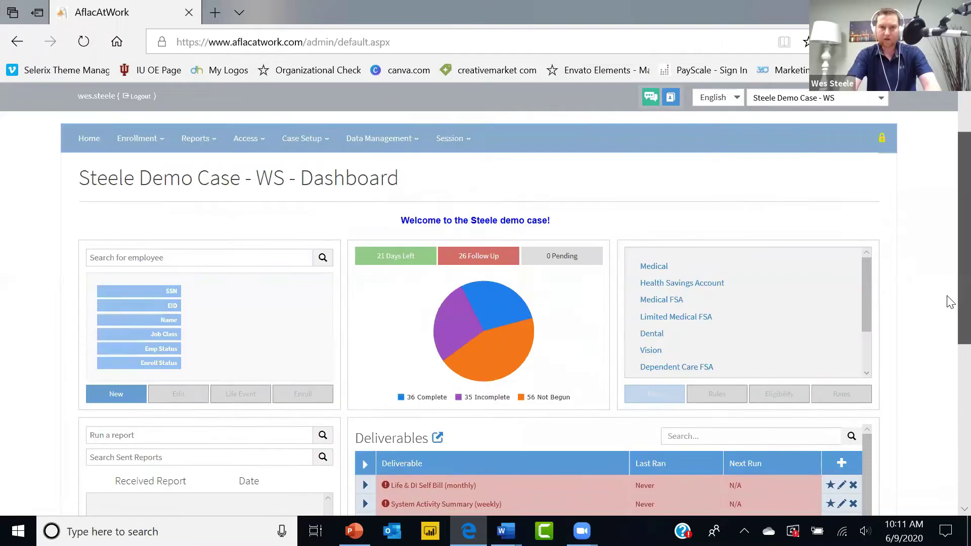
{"action": "left_click", "coordinate": [127, 306]}
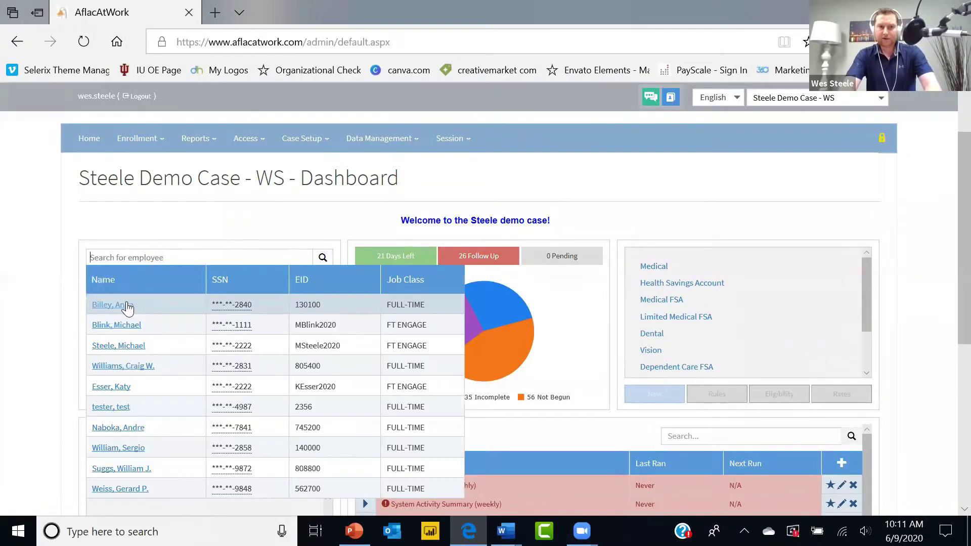
{"action": "left_click", "coordinate": [127, 306]}
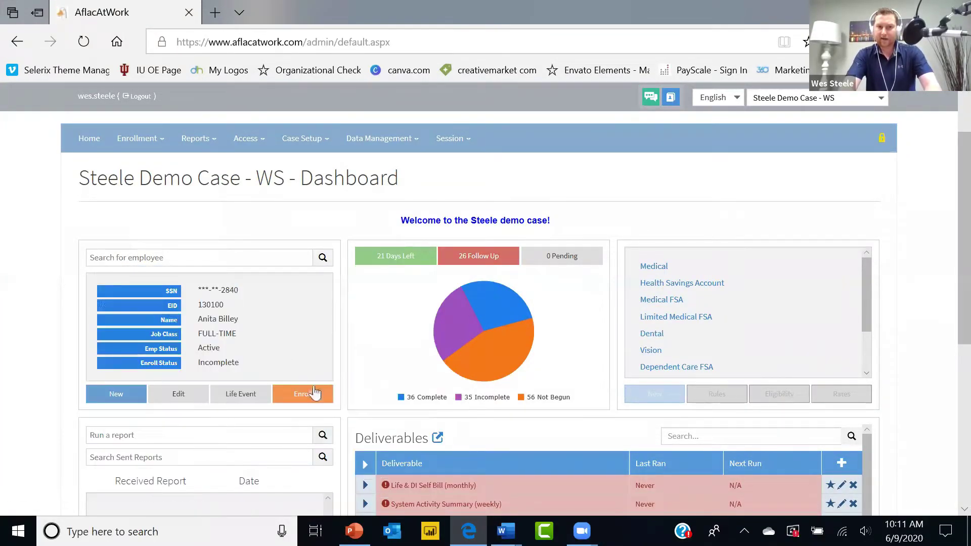
{"action": "left_click", "coordinate": [313, 392]}
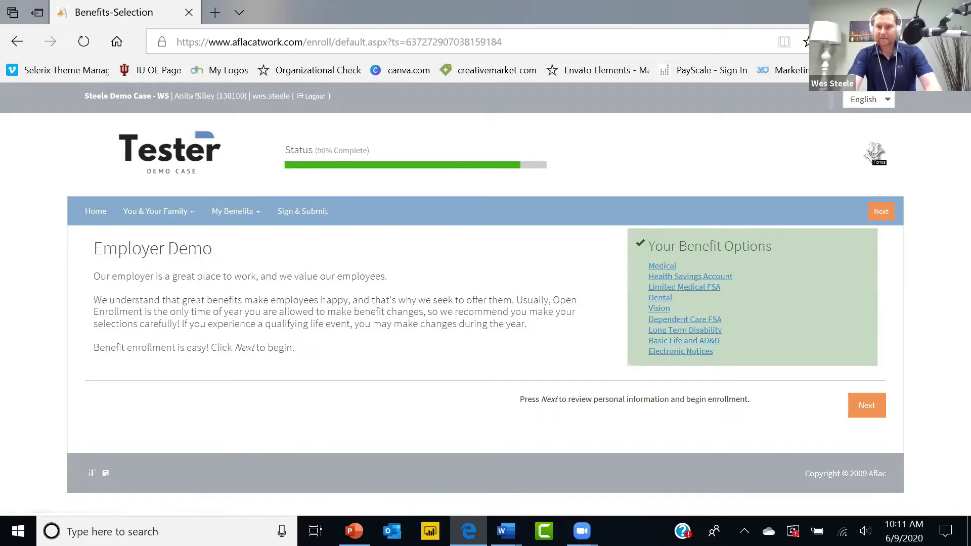
- Shrink the browser window to check the enrollment welcome page's mobile layout down to its end, and maximize the window again
{"action": "key", "text": "super+Down"}
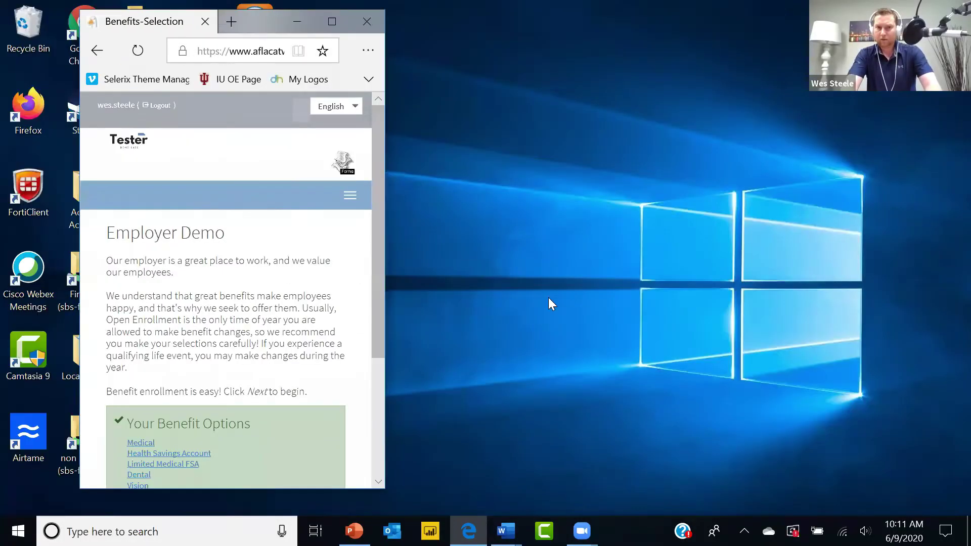
{"action": "scroll", "coordinate": [380, 353], "scroll_direction": "down", "scroll_amount": 1}
{"action": "scroll", "coordinate": [379, 384], "scroll_direction": "down", "scroll_amount": 5}
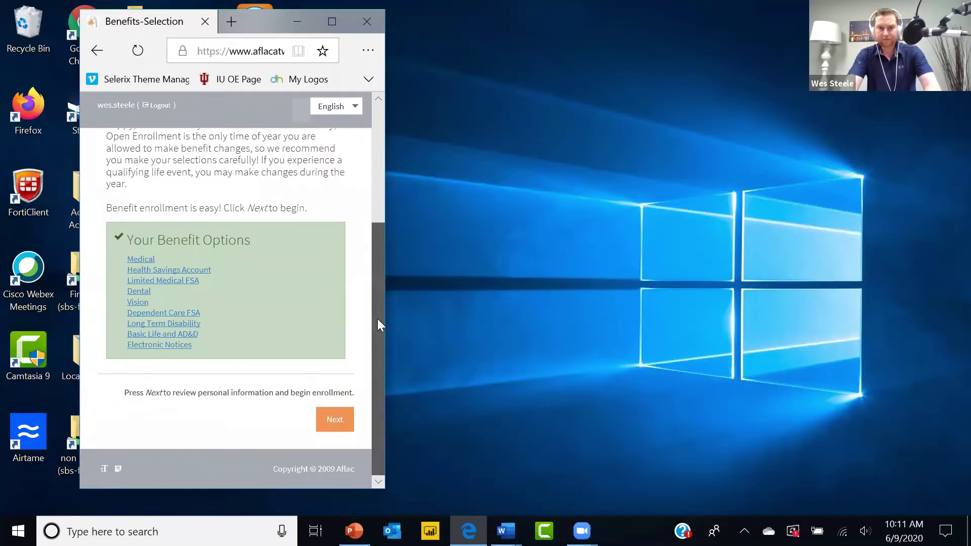
{"action": "left_click_drag", "start_coordinate": [377, 318], "coordinate": [393, 210]}
{"action": "left_click", "coordinate": [332, 21]}
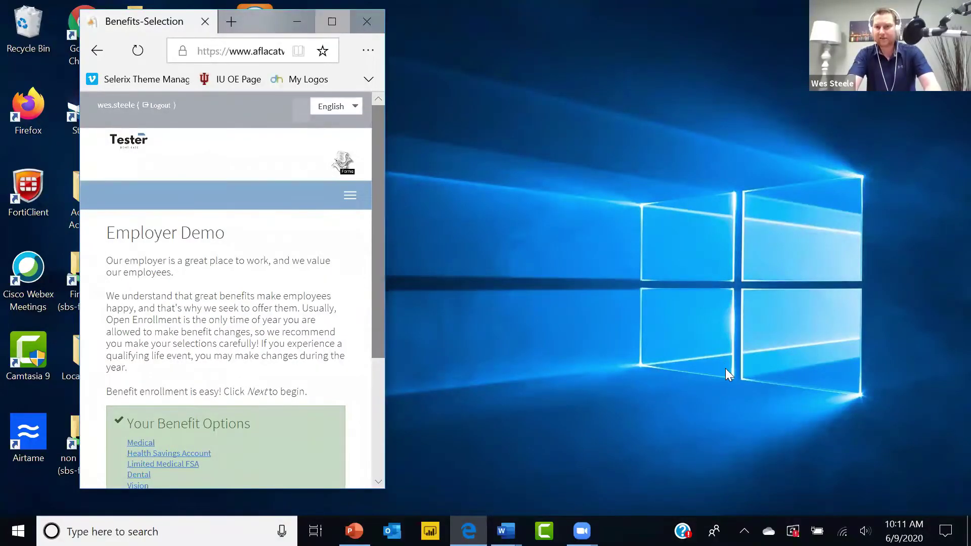
- Advance the enrollment through the Personal Information and Dependents pages to the Benefit Summary
{"action": "left_click", "coordinate": [871, 407]}
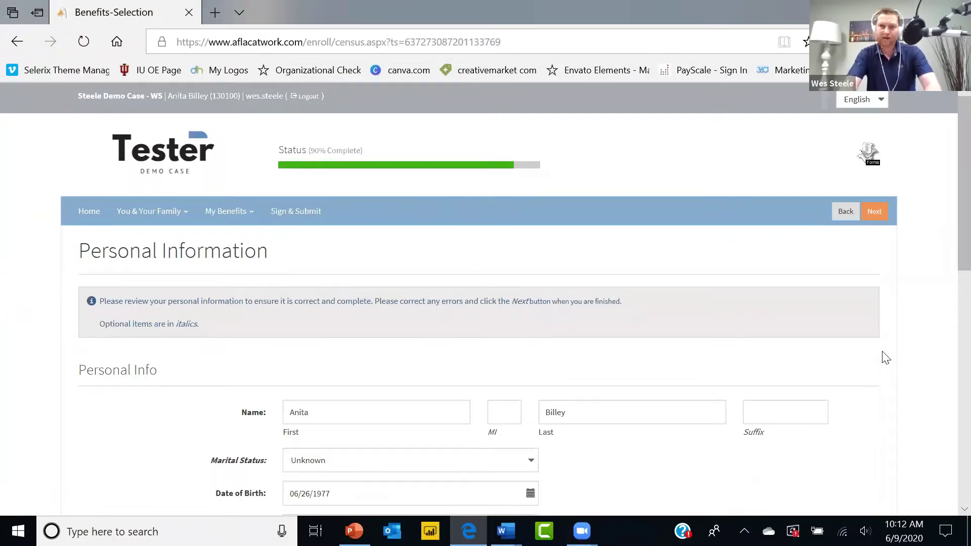
{"action": "left_click", "coordinate": [875, 212]}
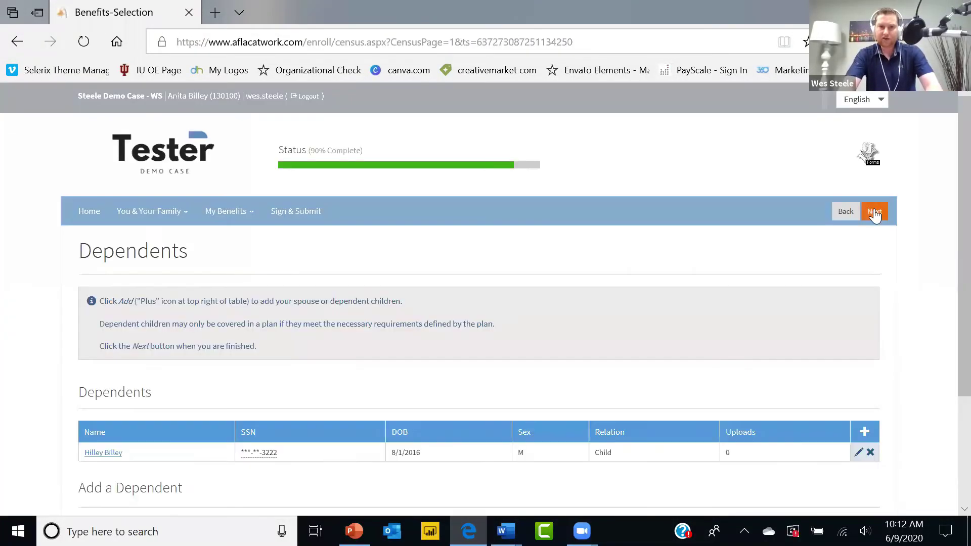
{"action": "scroll", "coordinate": [949, 228], "scroll_direction": "down", "scroll_amount": 2}
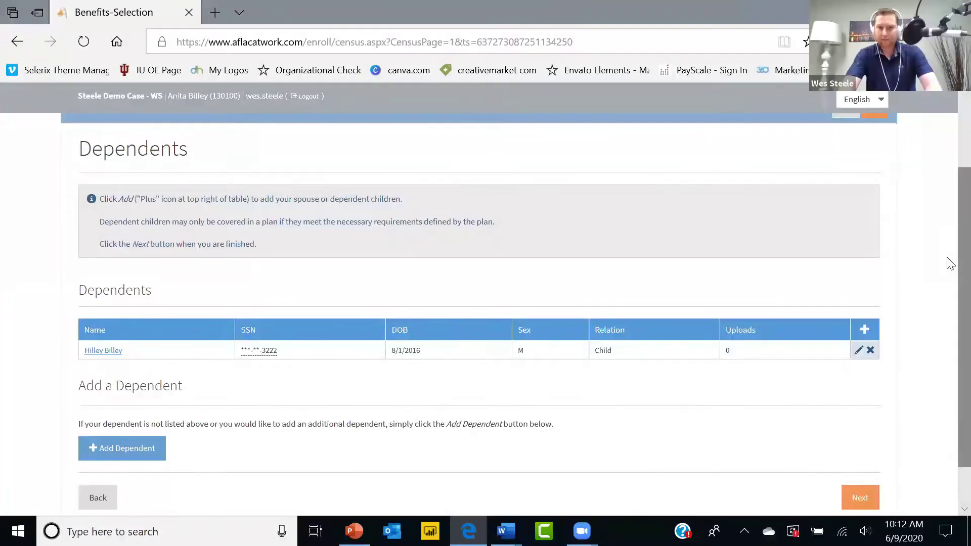
{"action": "left_click", "coordinate": [862, 496]}
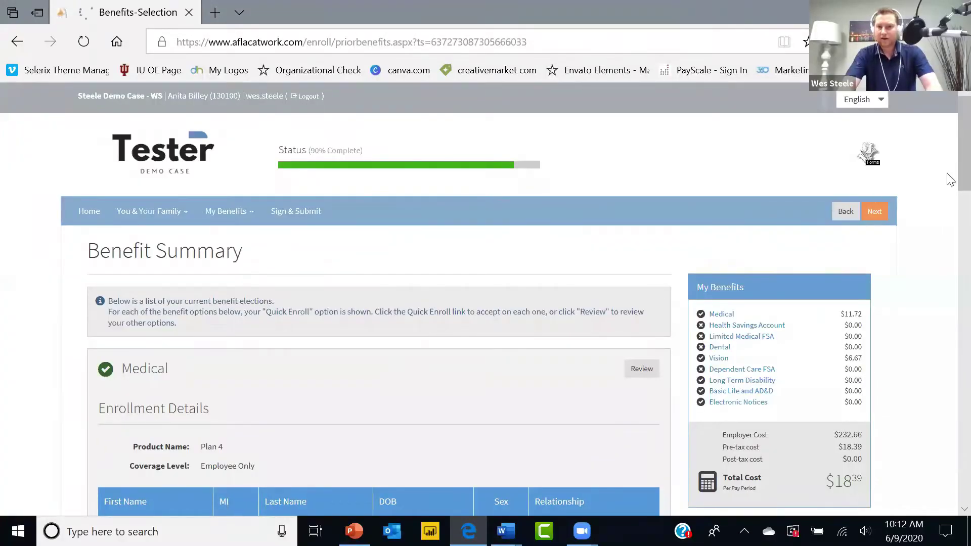
- Review the Medical election from the Benefit Summary through to its enrollment details, and exit the enrollment back to the admin dashboard
{"action": "scroll", "coordinate": [948, 212], "scroll_direction": "down", "scroll_amount": 3}
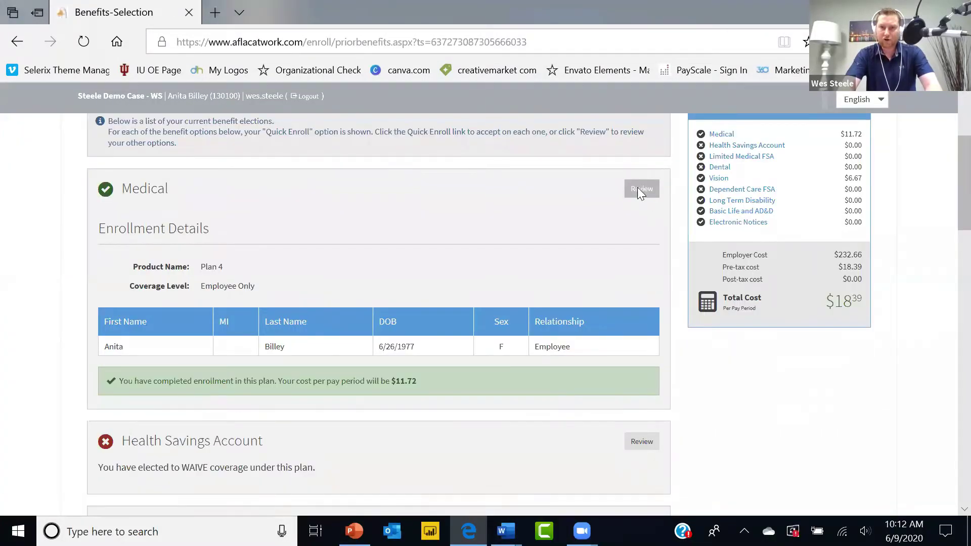
{"action": "left_click_drag", "start_coordinate": [964, 183], "coordinate": [949, 164]}
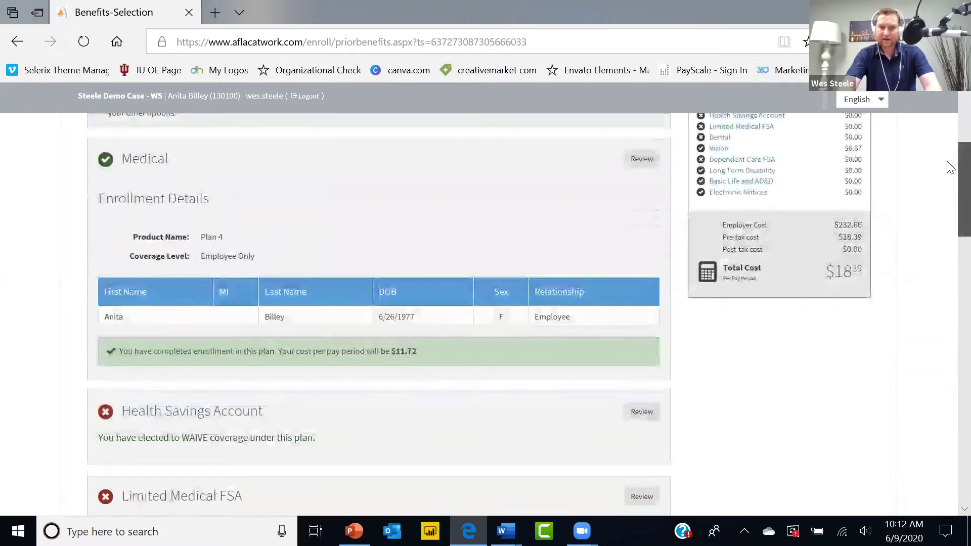
{"action": "scroll", "coordinate": [950, 168], "scroll_direction": "up", "scroll_amount": 4}
{"action": "left_click", "coordinate": [638, 361]}
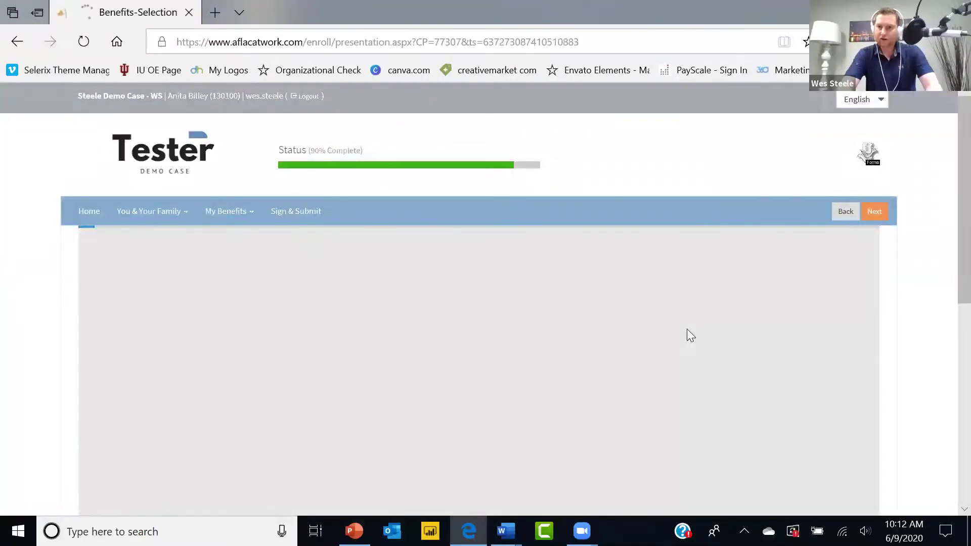
{"action": "left_click", "coordinate": [879, 211]}
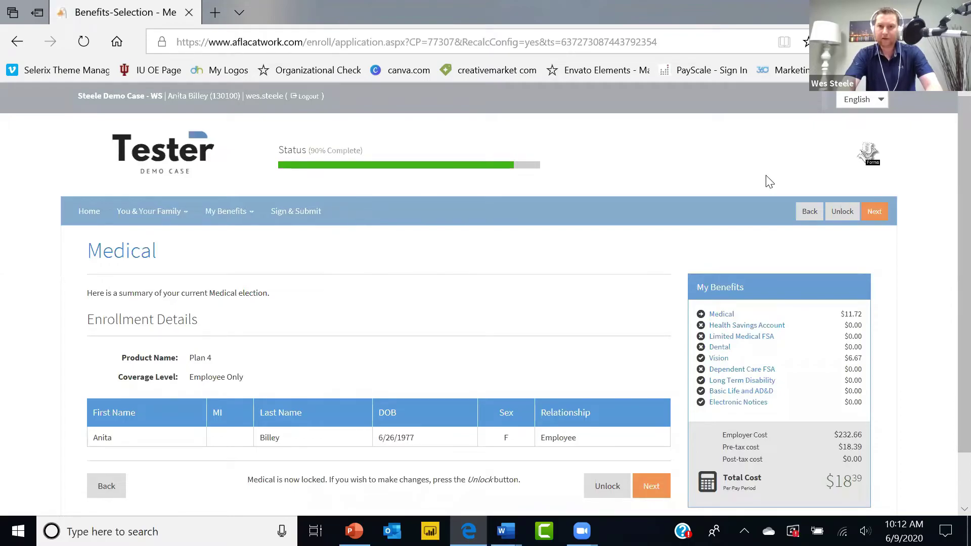
{"action": "left_click", "coordinate": [316, 99]}
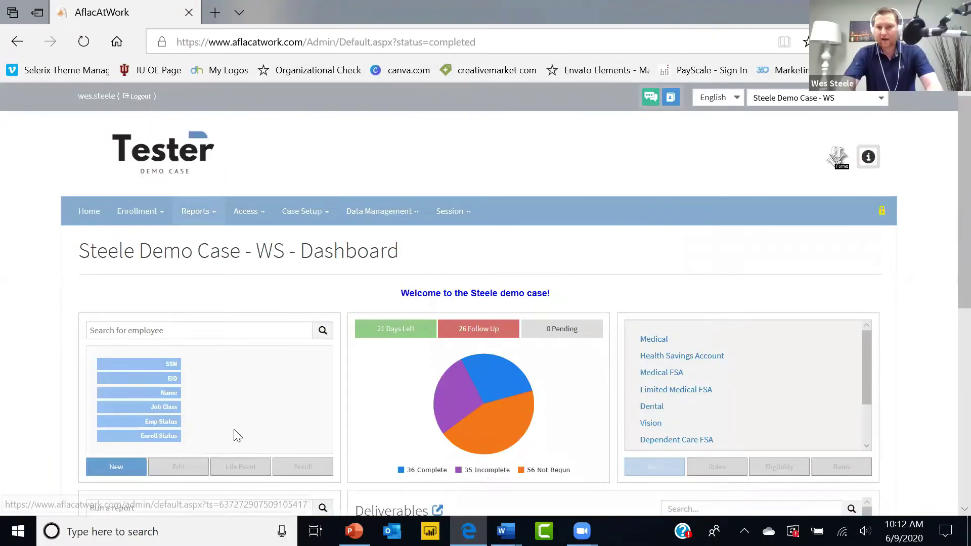
- Select the same first-listed employee on the dashboard and open the employee's record for editing
{"action": "left_click", "coordinate": [167, 334]}
{"action": "left_click", "coordinate": [124, 380]}
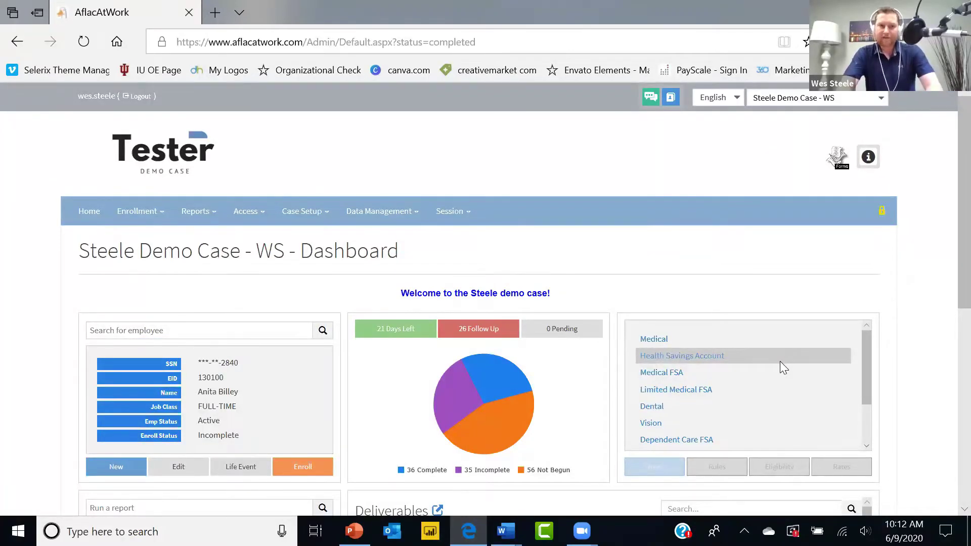
{"action": "scroll", "coordinate": [779, 361], "scroll_direction": "down", "scroll_amount": 1}
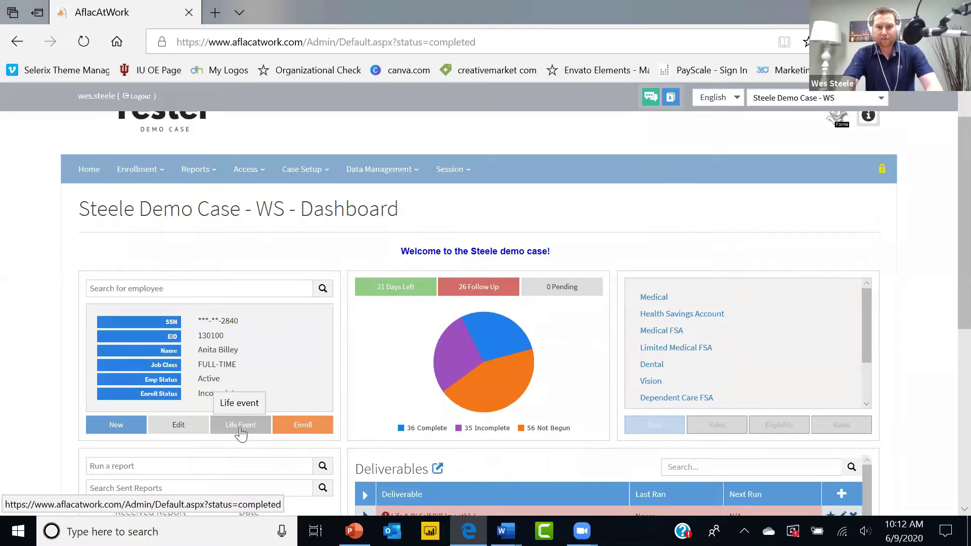
{"action": "left_click", "coordinate": [186, 428]}
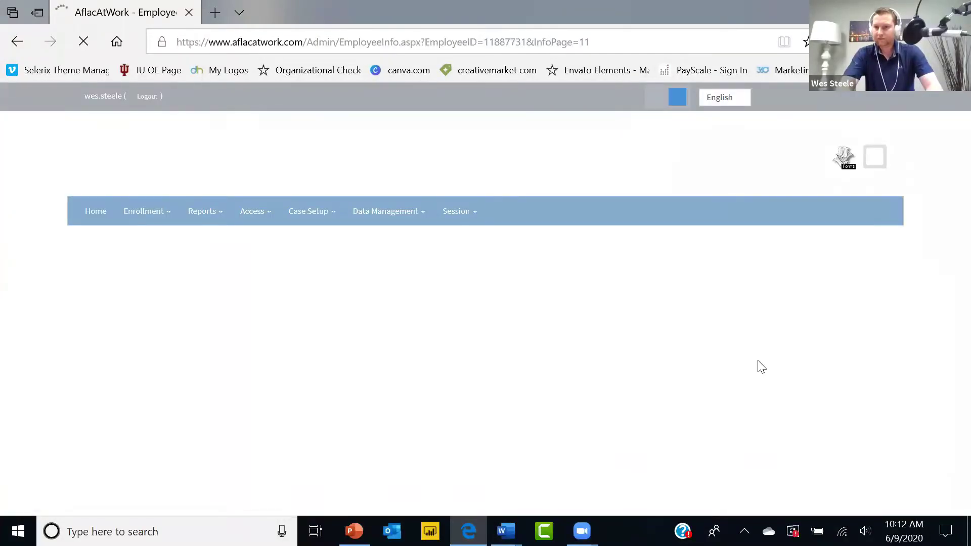
- Examine the Employment Information of the employee record, including the Current Status options, keeping Active selected
{"action": "scroll", "coordinate": [947, 169], "scroll_direction": "down", "scroll_amount": 3}
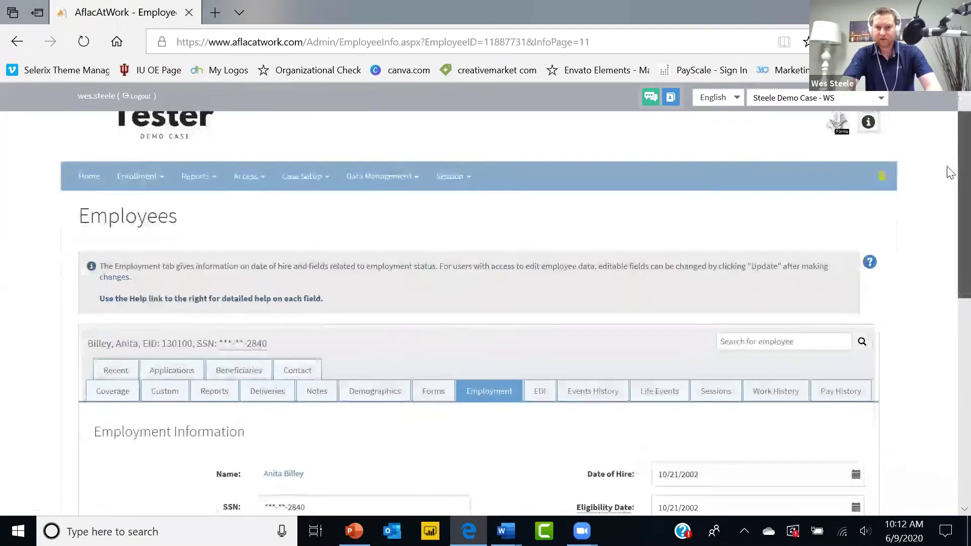
{"action": "scroll", "coordinate": [949, 252], "scroll_direction": "down", "scroll_amount": 3}
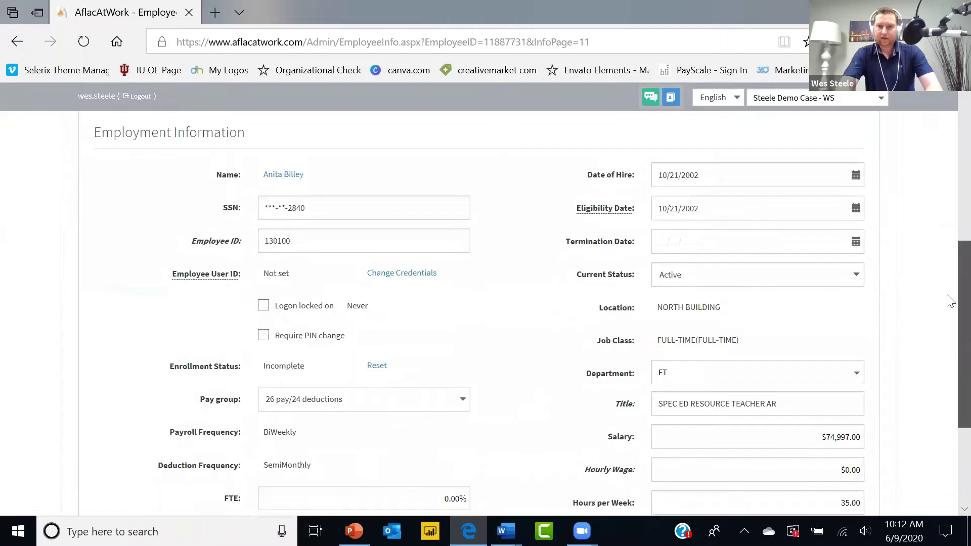
{"action": "scroll", "coordinate": [910, 242], "scroll_direction": "down", "scroll_amount": 1}
{"action": "left_click", "coordinate": [658, 205]}
{"action": "left_click", "coordinate": [679, 235]}
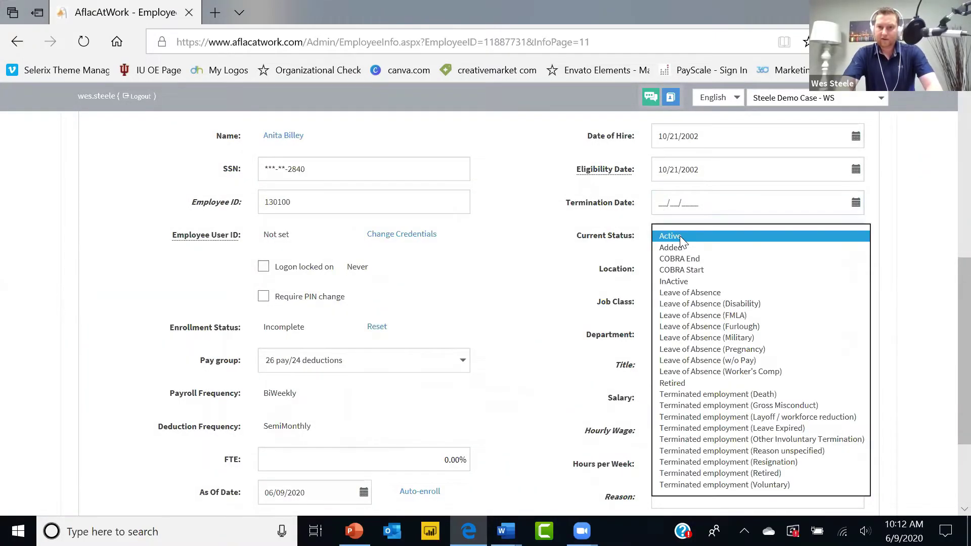
{"action": "left_click", "coordinate": [680, 236]}
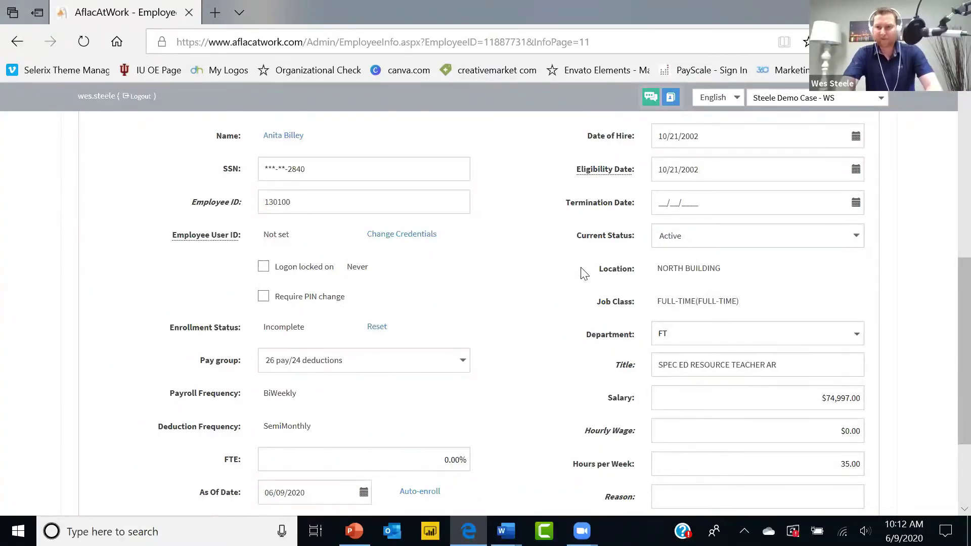
{"action": "scroll", "coordinate": [947, 333], "scroll_direction": "down", "scroll_amount": 2}
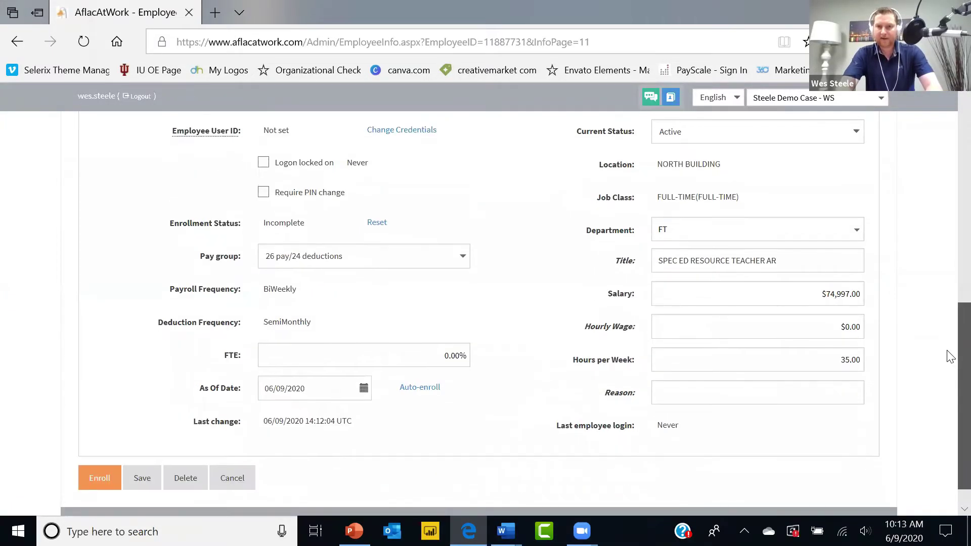
{"action": "left_click_drag", "start_coordinate": [949, 352], "coordinate": [947, 245]}
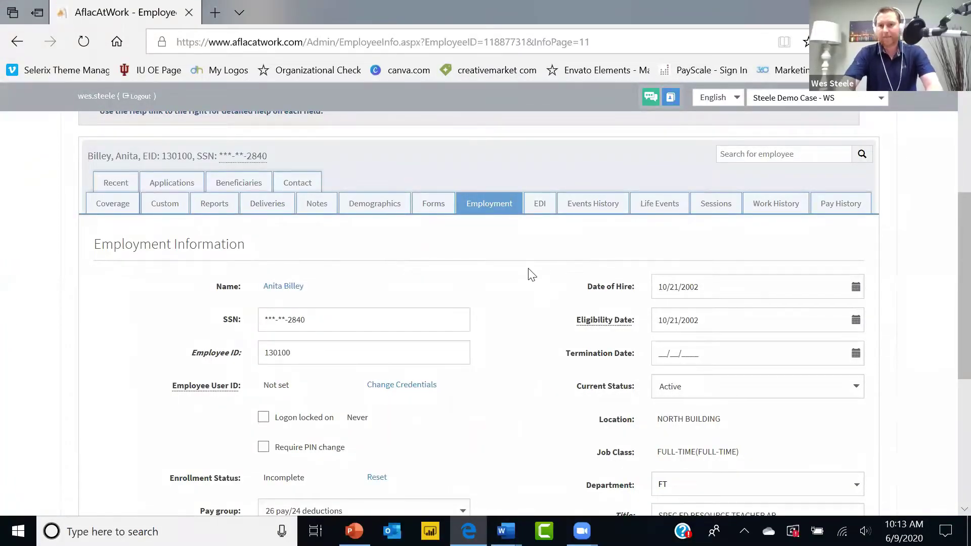
- Review the employee's beneficiaries and coverage, with coverage history shown
{"action": "left_click", "coordinate": [252, 187]}
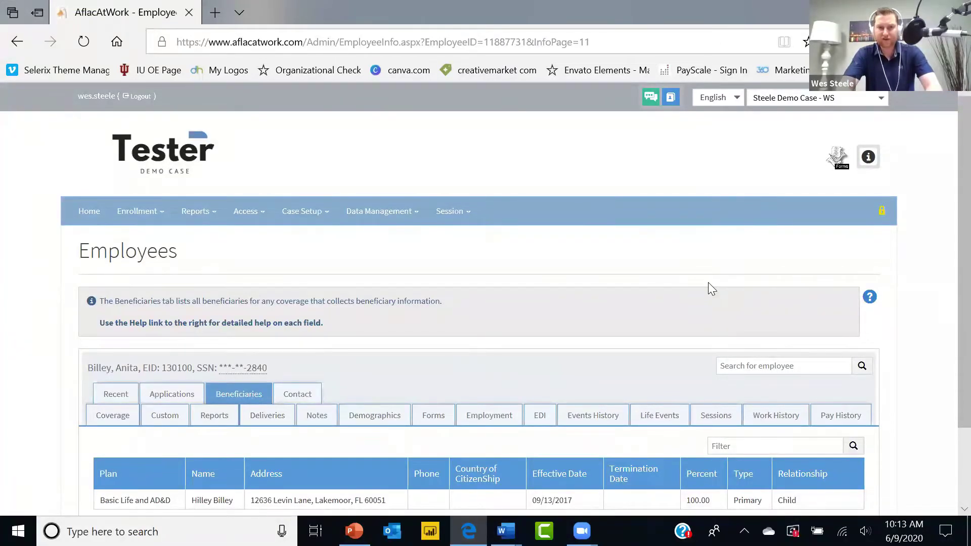
{"action": "scroll", "coordinate": [253, 394], "scroll_direction": "down", "scroll_amount": 2}
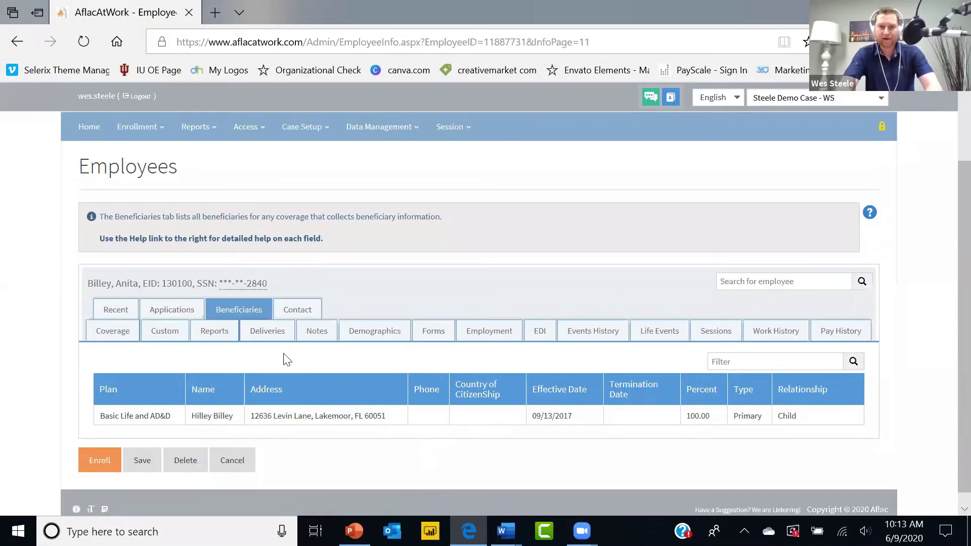
{"action": "left_click", "coordinate": [101, 332]}
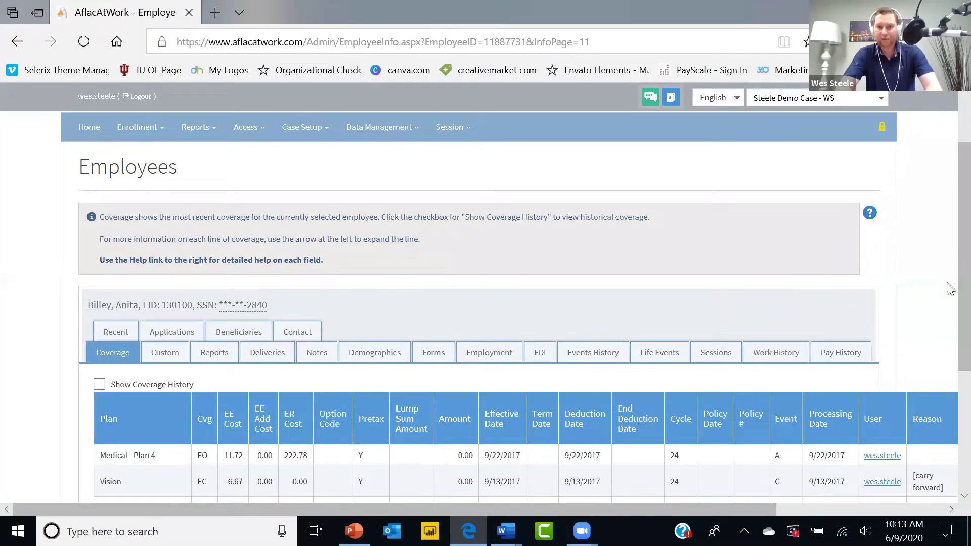
{"action": "scroll", "coordinate": [948, 282], "scroll_direction": "down", "scroll_amount": 3}
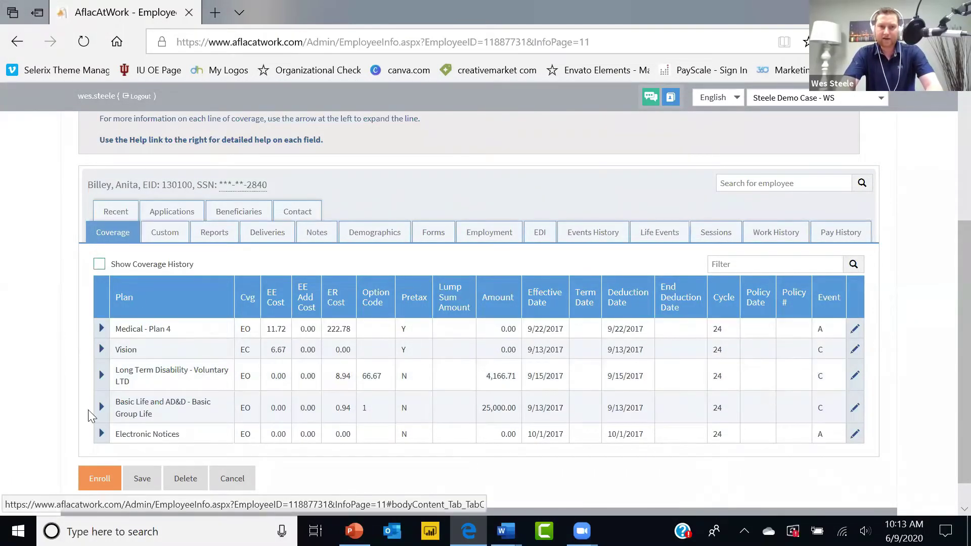
{"action": "left_click", "coordinate": [99, 265]}
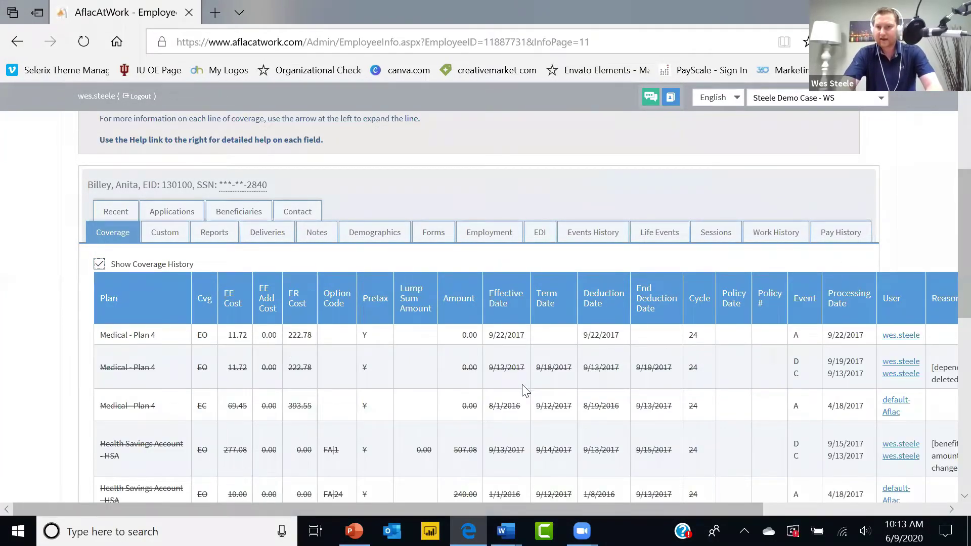
{"action": "left_click_drag", "start_coordinate": [948, 302], "coordinate": [947, 323]}
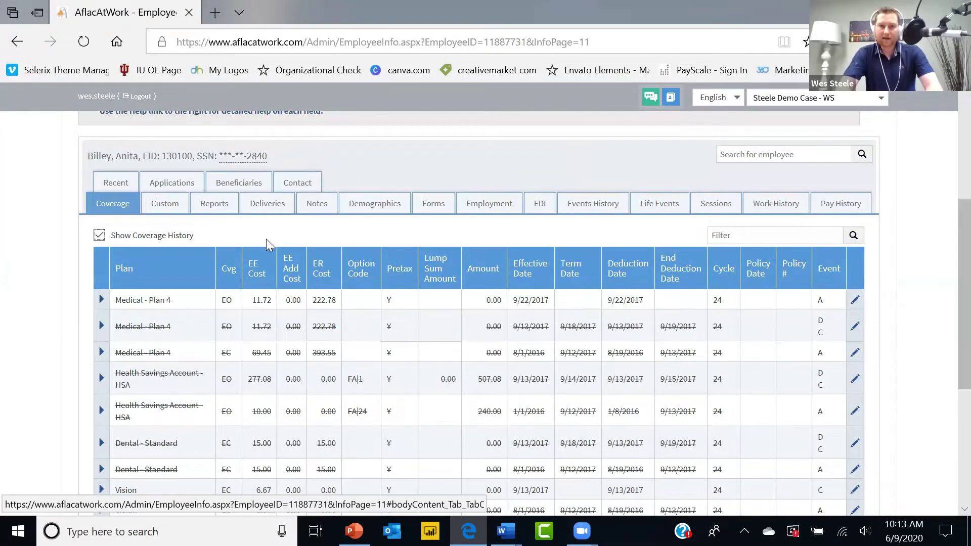
- Display the signed enrollment forms stored in the employee's record
{"action": "left_click", "coordinate": [439, 207]}
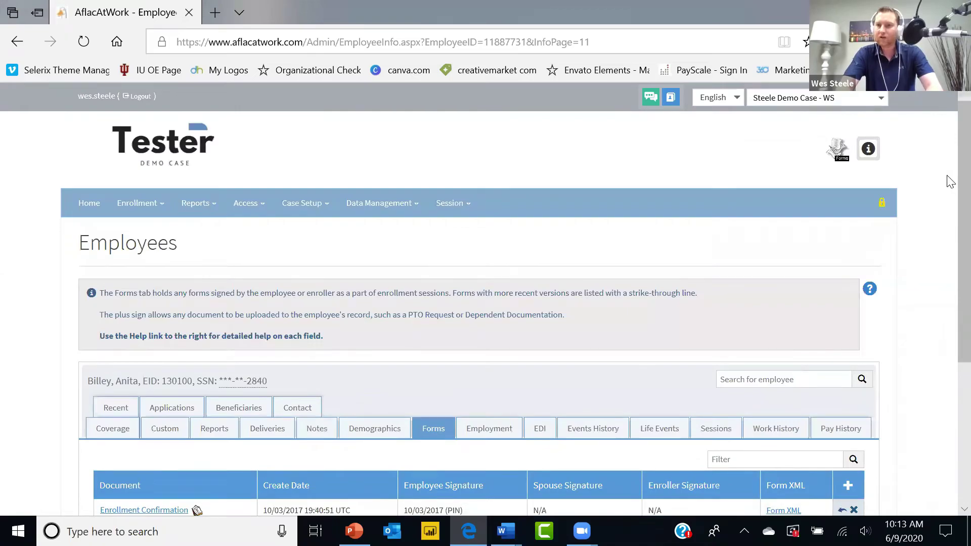
{"action": "scroll", "coordinate": [945, 180], "scroll_direction": "down", "scroll_amount": 1}
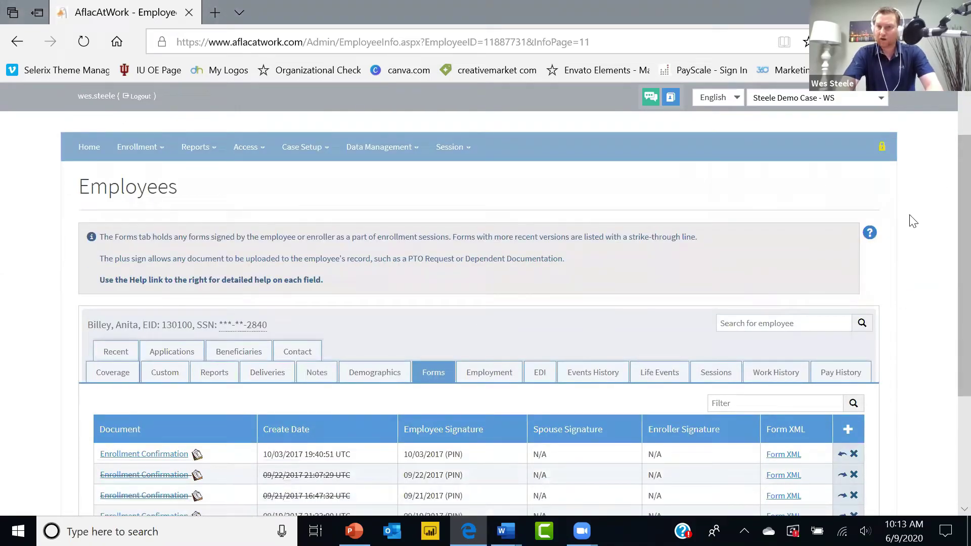
- Look over the employee's signed forms list and the Events History of changes made to the record
{"action": "scroll", "coordinate": [854, 393], "scroll_direction": "down", "scroll_amount": 1}
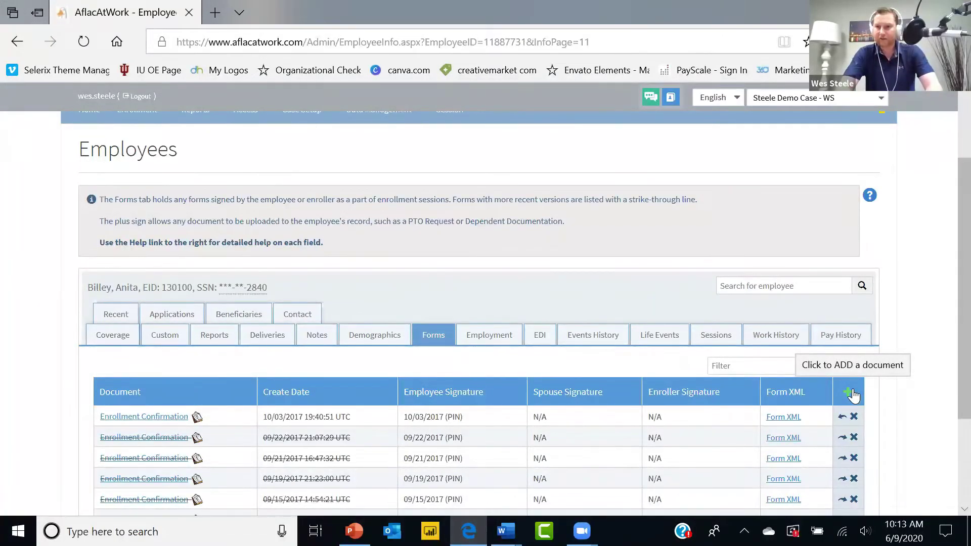
{"action": "scroll", "coordinate": [174, 326], "scroll_direction": "down", "scroll_amount": 1}
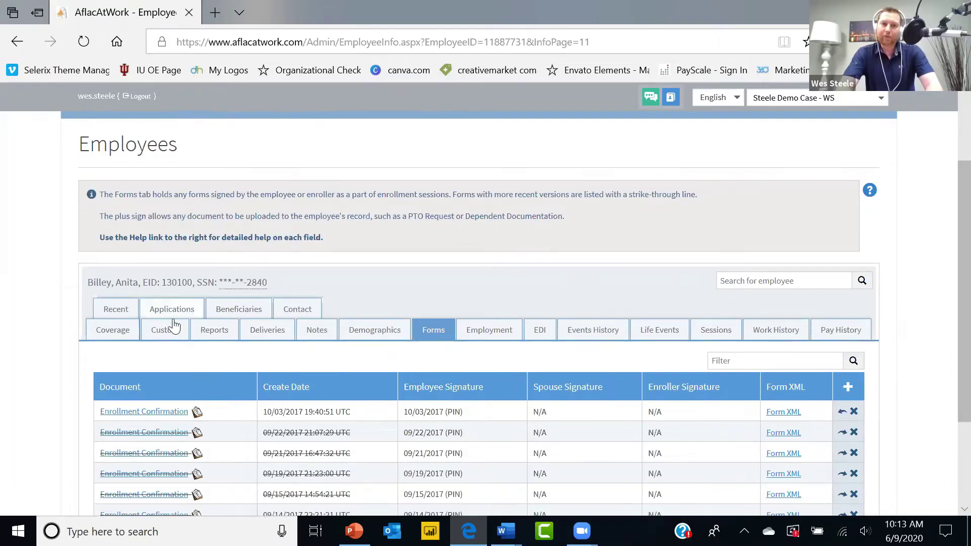
{"action": "left_click", "coordinate": [608, 332]}
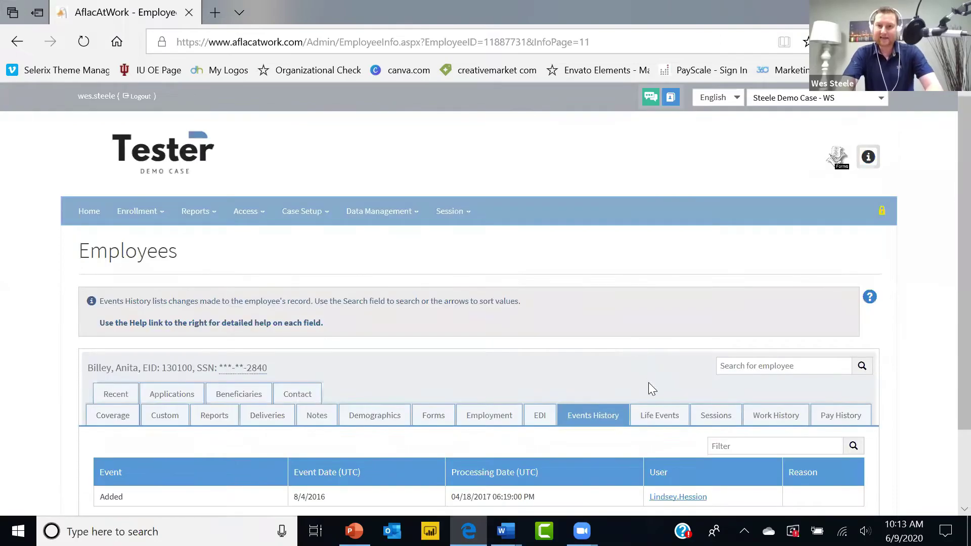
{"action": "scroll", "coordinate": [950, 304], "scroll_direction": "down", "scroll_amount": 1}
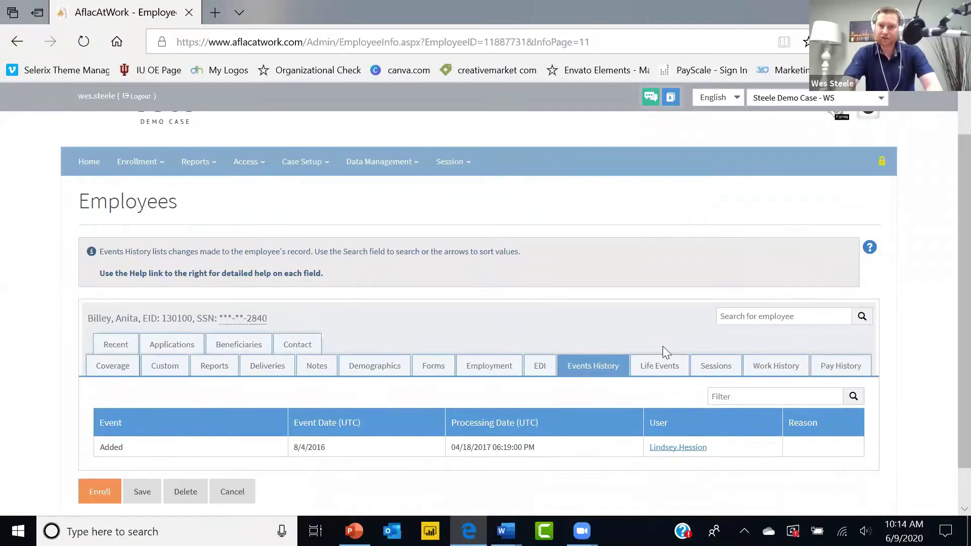
- Review the employee's Life Events options and the list of enrollment sessions
{"action": "left_click", "coordinate": [665, 365]}
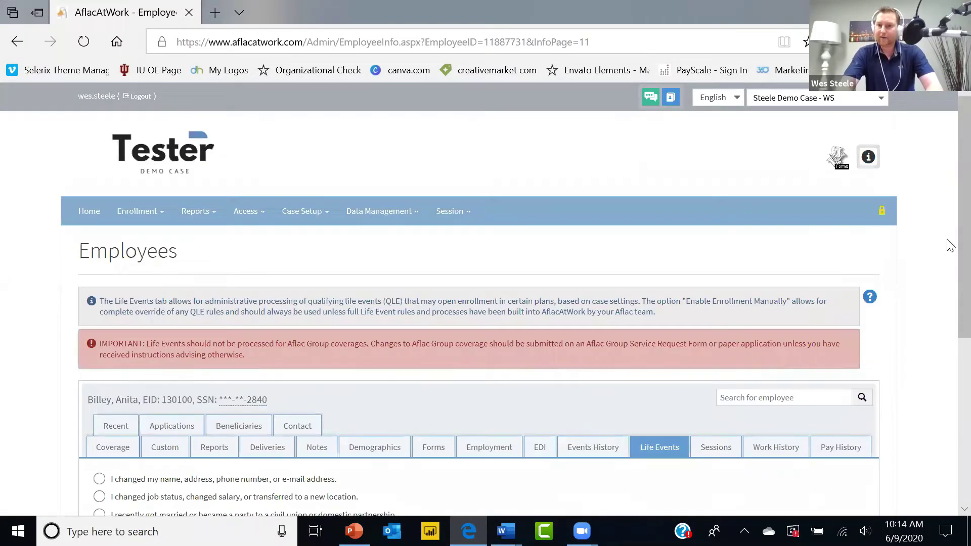
{"action": "scroll", "coordinate": [952, 320], "scroll_direction": "down", "scroll_amount": 3}
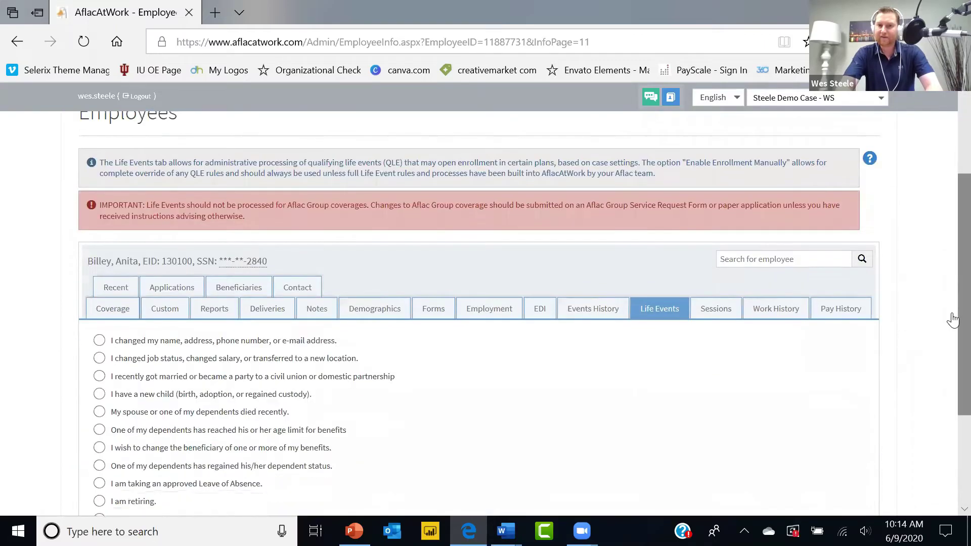
{"action": "left_click", "coordinate": [723, 309]}
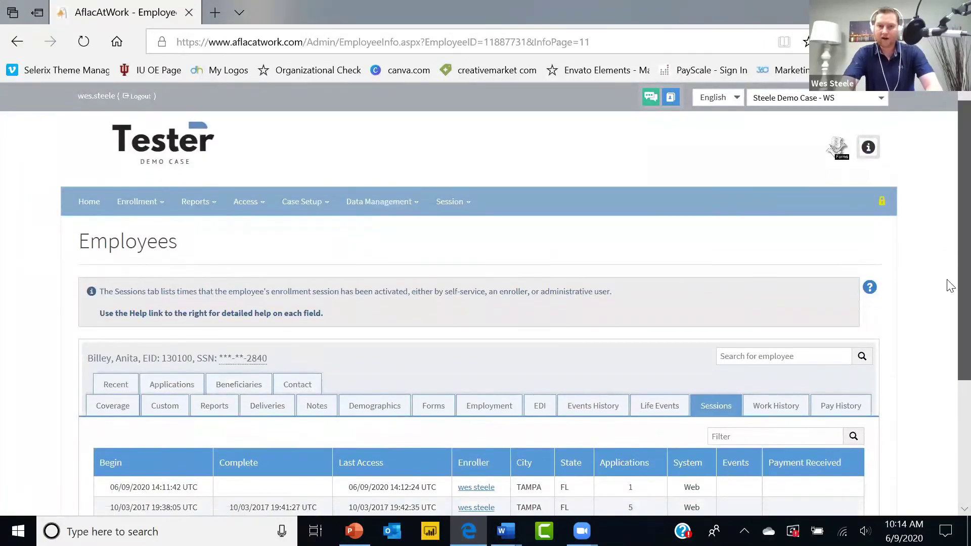
{"action": "scroll", "coordinate": [947, 313], "scroll_direction": "down", "scroll_amount": 3}
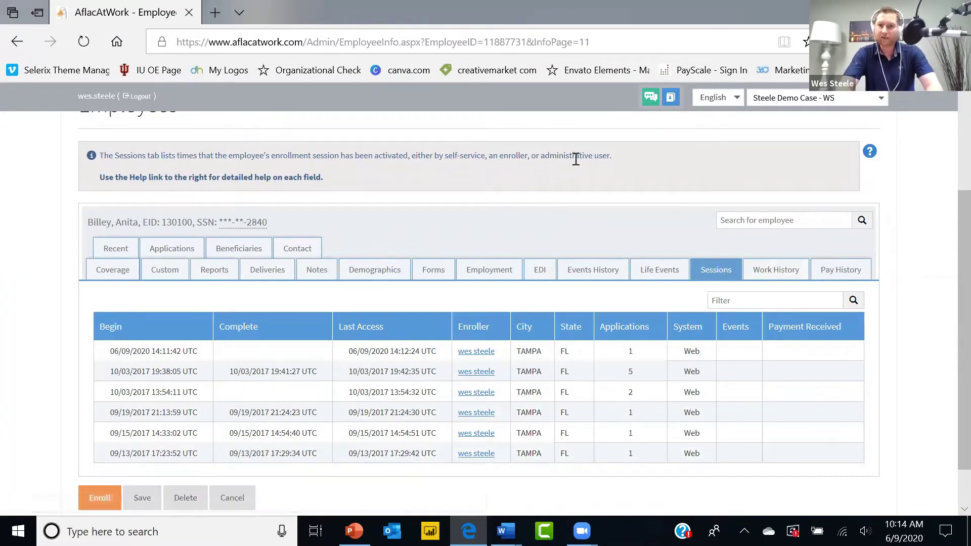
{"action": "scroll", "coordinate": [575, 159], "scroll_direction": "up", "scroll_amount": 3}
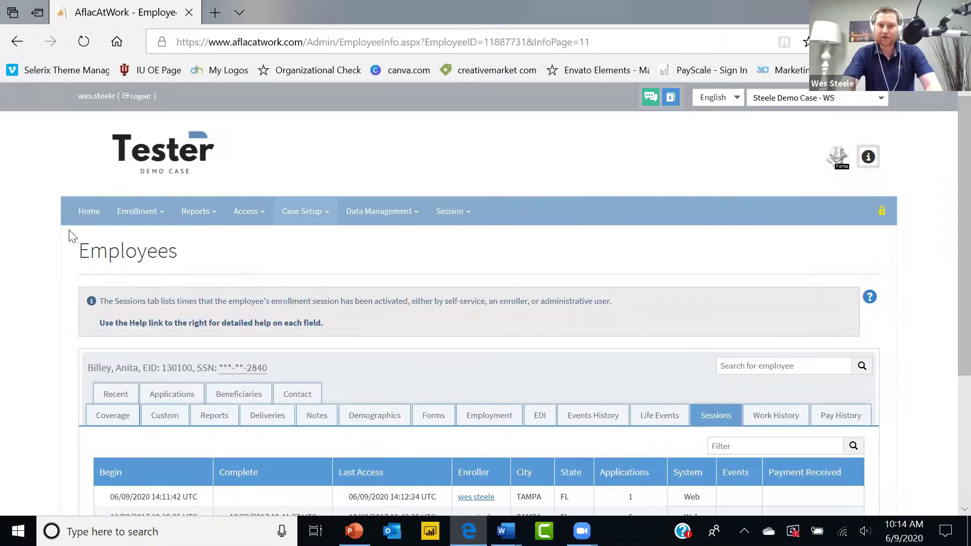
- Return to the Steele Demo Case - WS dashboard and show the available Reports options
{"action": "left_click", "coordinate": [85, 215]}
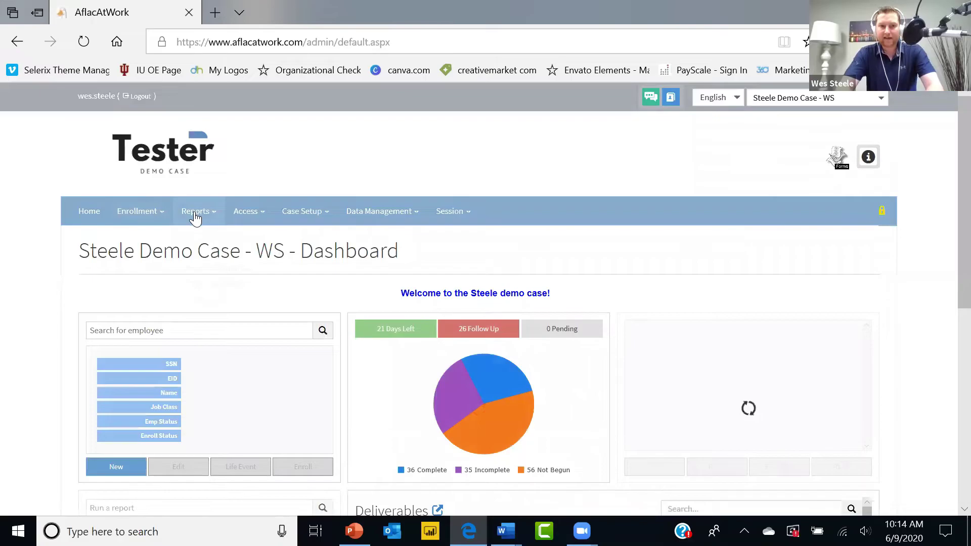
{"action": "left_click", "coordinate": [193, 213]}
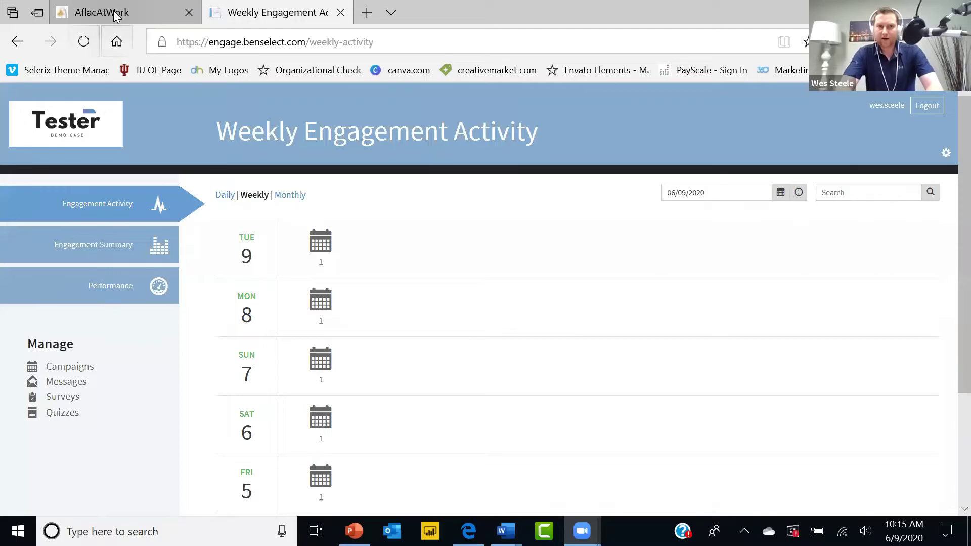
- Go back from the Weekly Engagement Activity page to the case dashboard and highlight the admin site's web address
{"action": "key", "text": "ctrl+shift+Tab"}
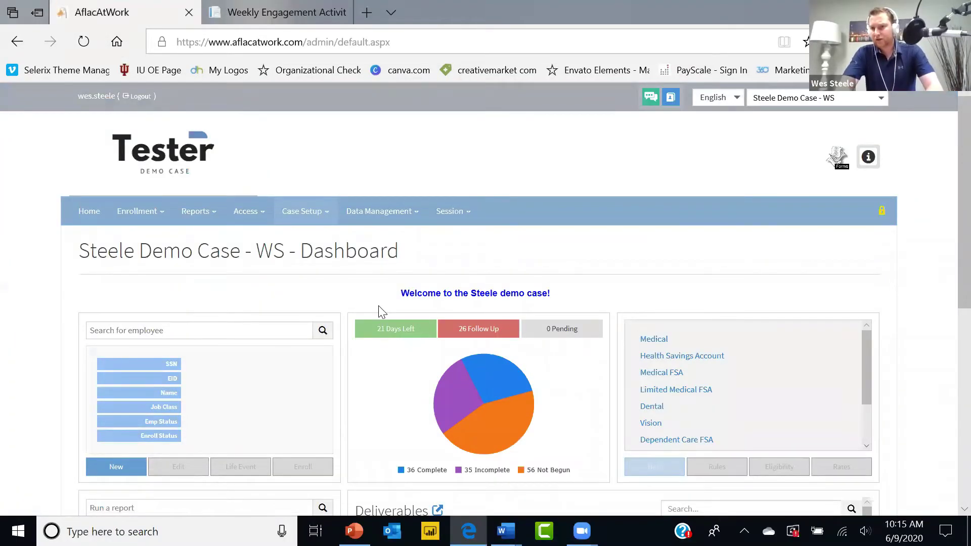
{"action": "scroll", "coordinate": [947, 226], "scroll_direction": "down", "scroll_amount": 1}
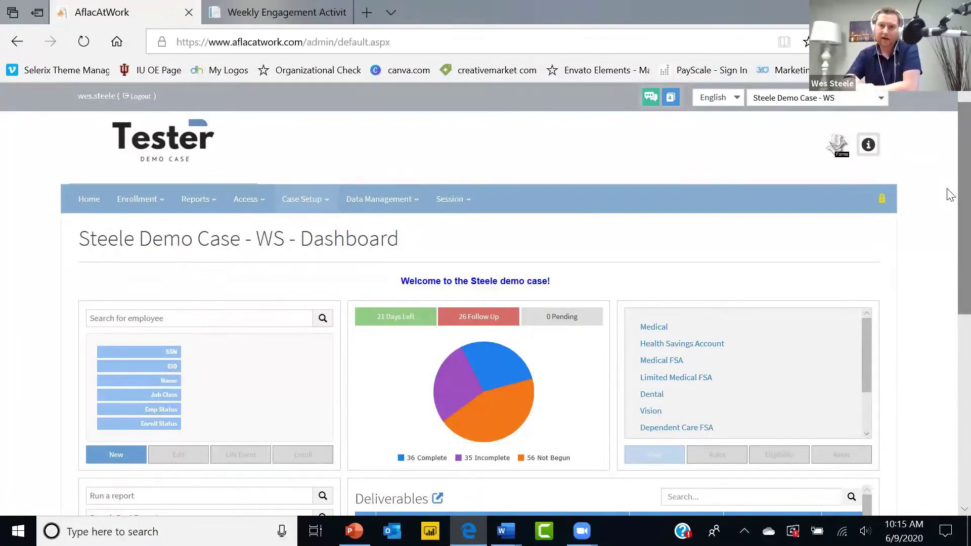
{"action": "left_click", "coordinate": [392, 42]}
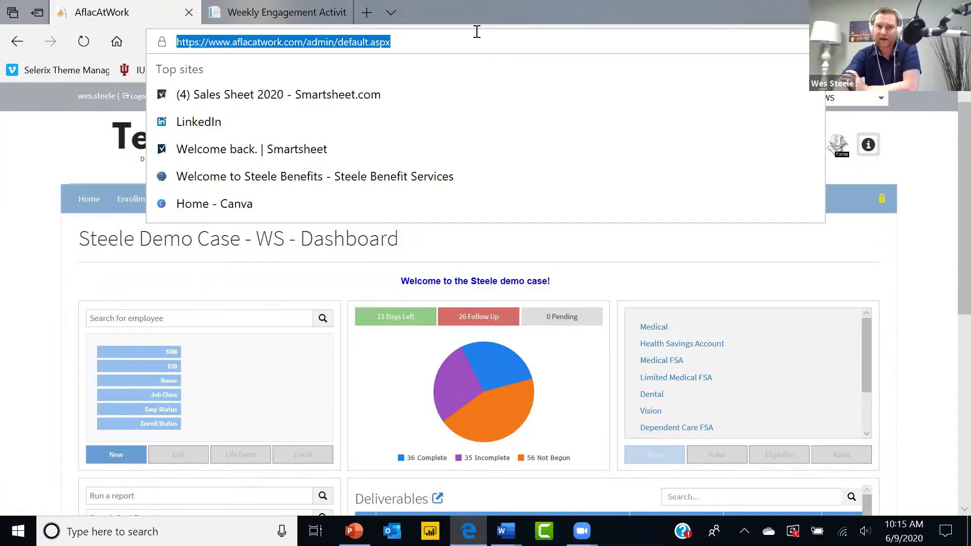
{"action": "left_click", "coordinate": [629, 245]}
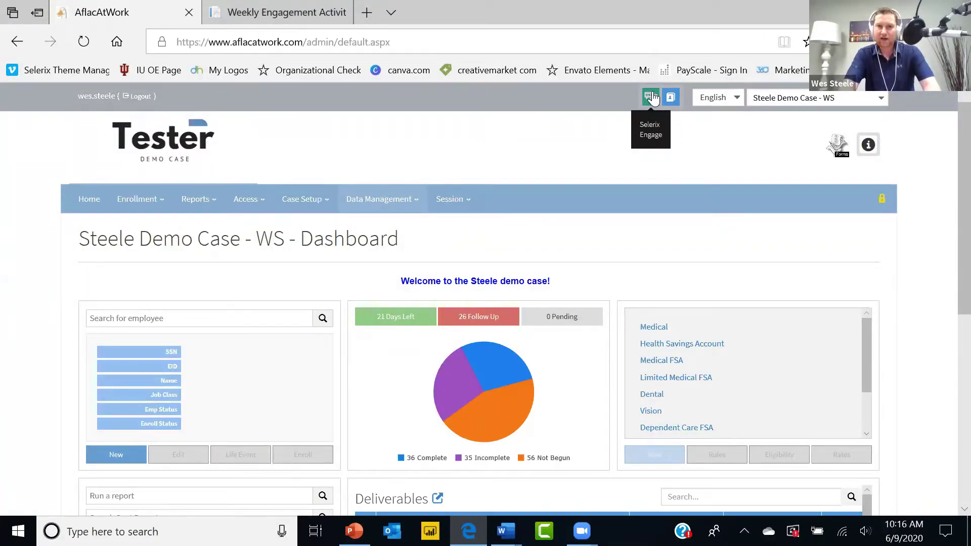
- Switch to the Engage site and review the Monthly Engagement Activity calendar and the Engagement Summary
{"action": "left_click", "coordinate": [273, 14]}
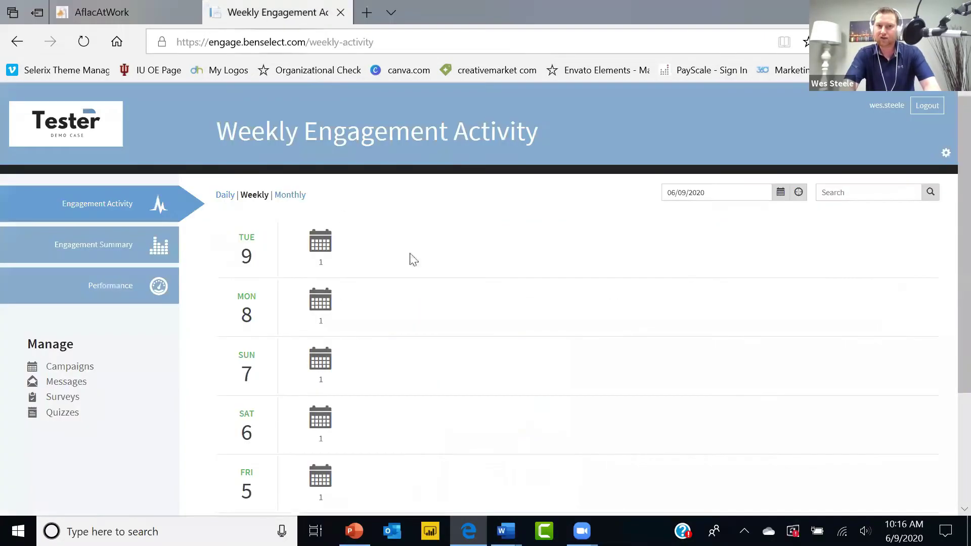
{"action": "left_click", "coordinate": [298, 200]}
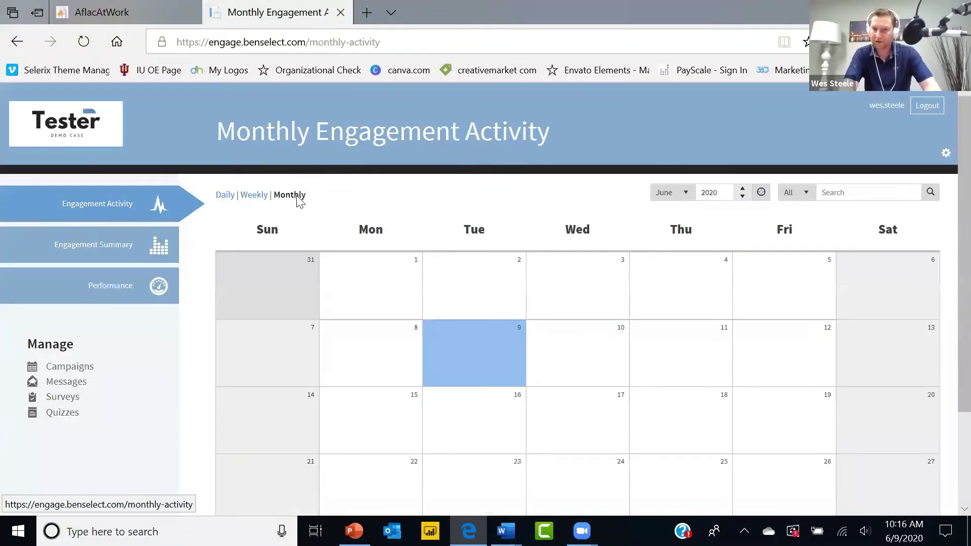
{"action": "scroll", "coordinate": [949, 283], "scroll_direction": "down", "scroll_amount": 1}
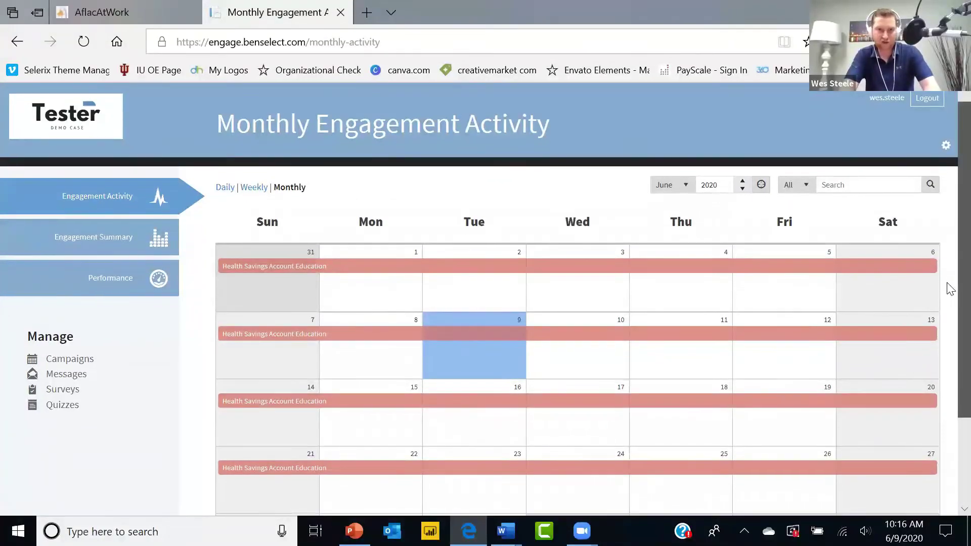
{"action": "scroll", "coordinate": [950, 288], "scroll_direction": "down", "scroll_amount": 1}
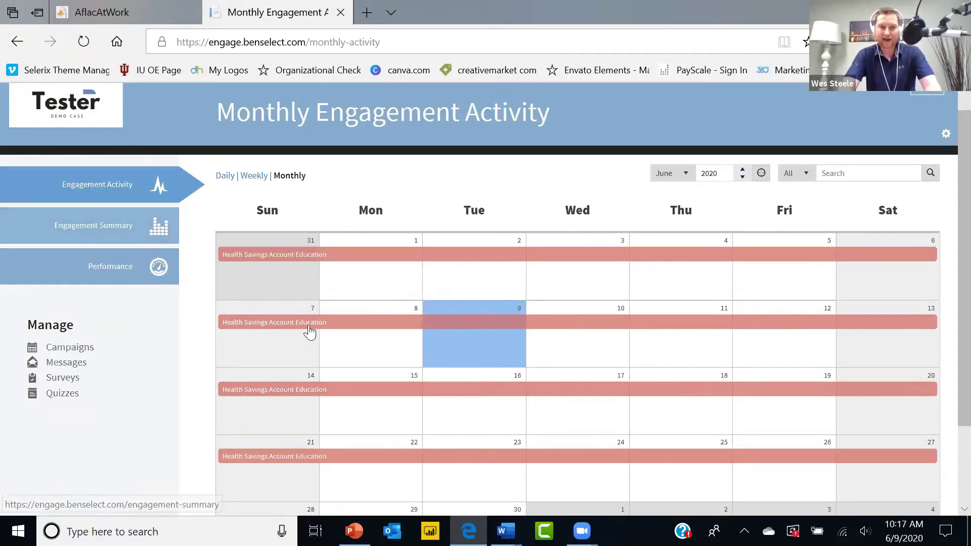
{"action": "left_click", "coordinate": [106, 226]}
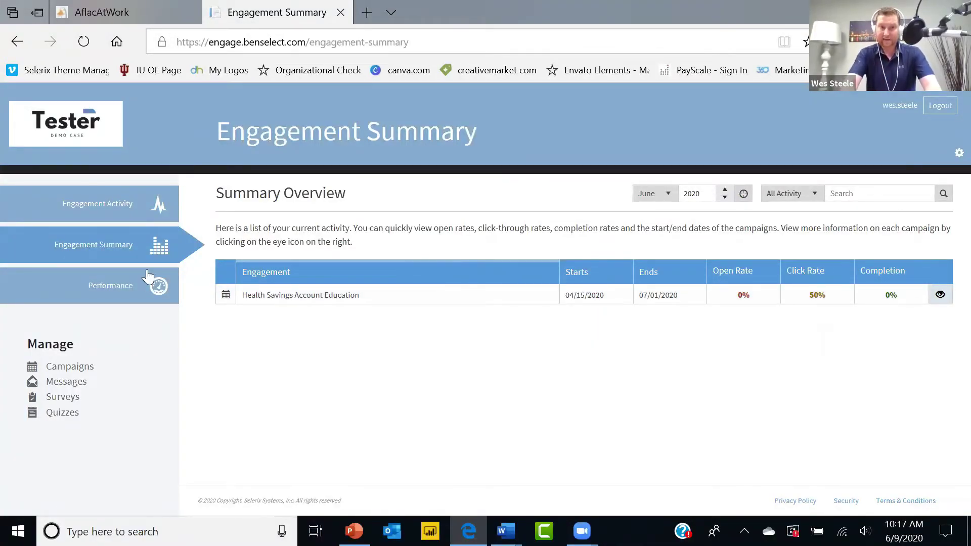
- Review the list of campaigns and both pages of the list of messages
{"action": "left_click", "coordinate": [74, 373]}
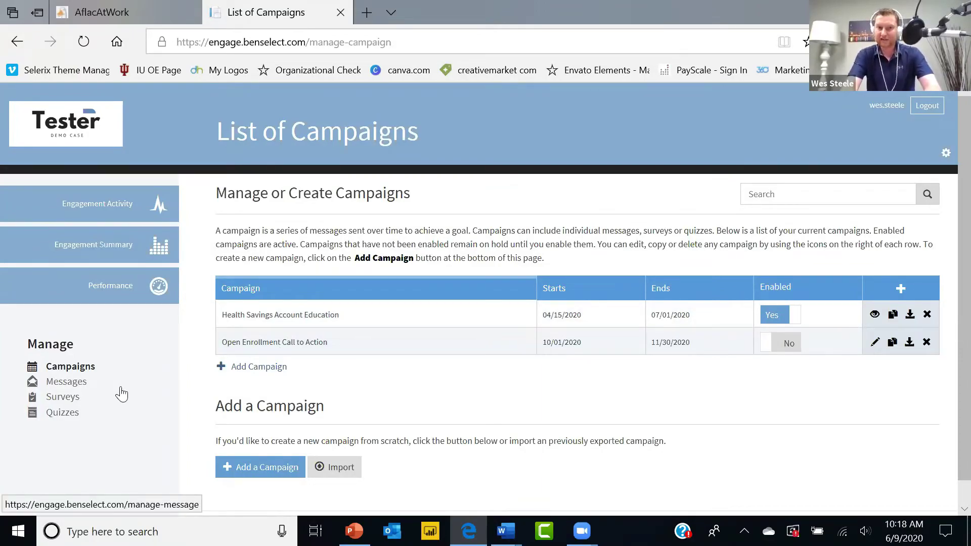
{"action": "left_click", "coordinate": [66, 382]}
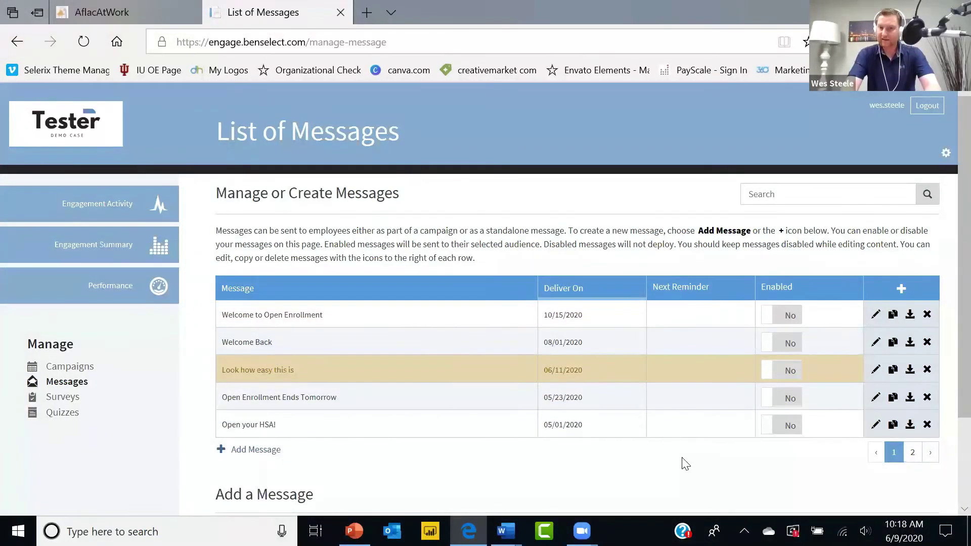
{"action": "left_click", "coordinate": [913, 452]}
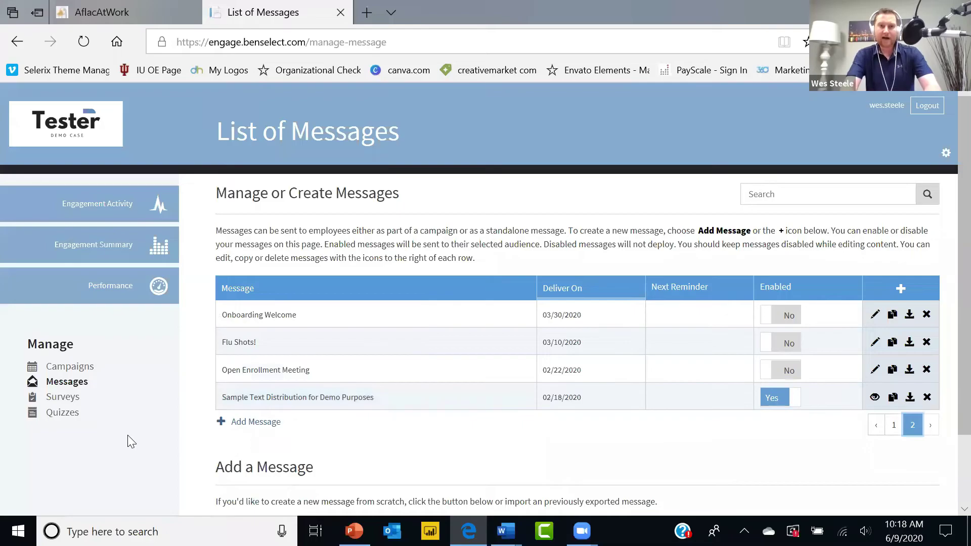
- Add a new message titled "Look How Easy2"
{"action": "left_click", "coordinate": [268, 423]}
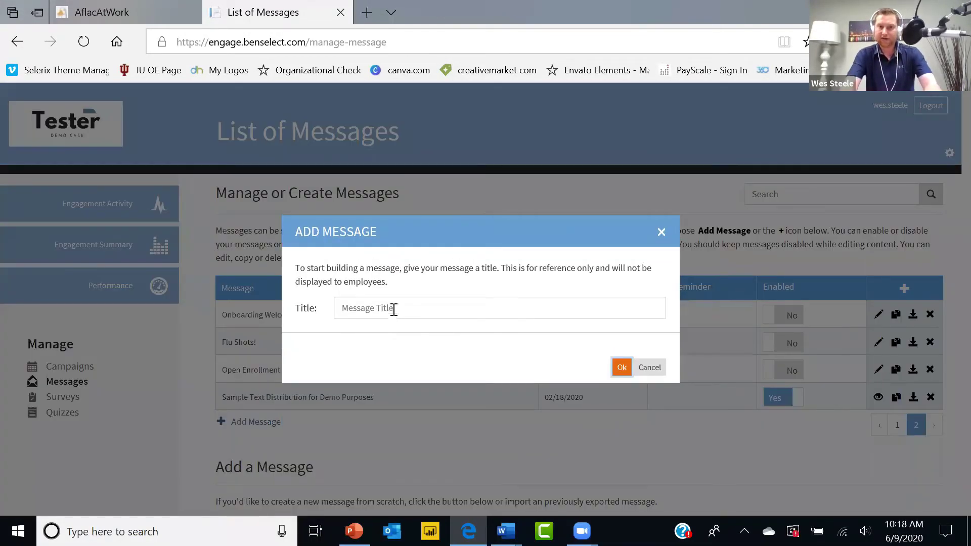
{"action": "left_click", "coordinate": [394, 309]}
{"action": "type", "text": "L"}
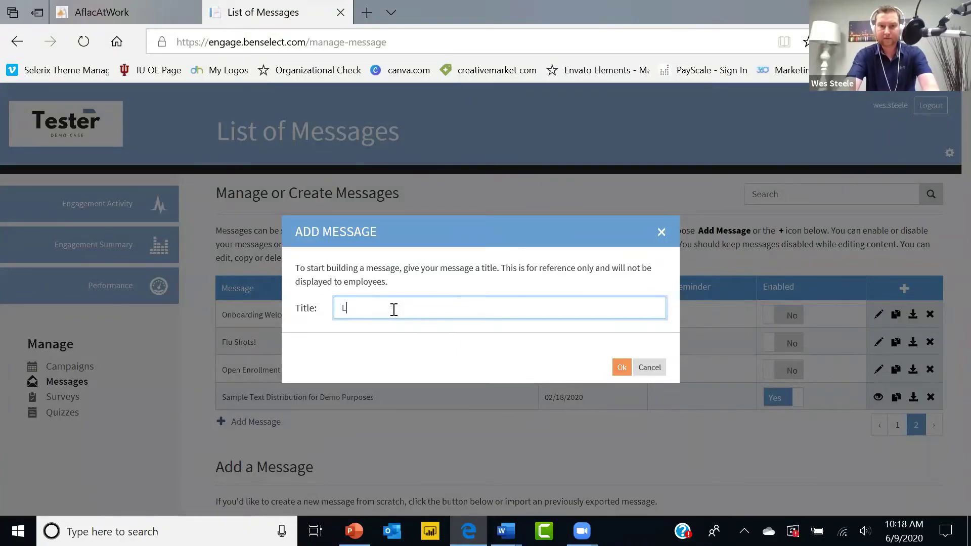
{"action": "type", "text": "ook How Easy2"}
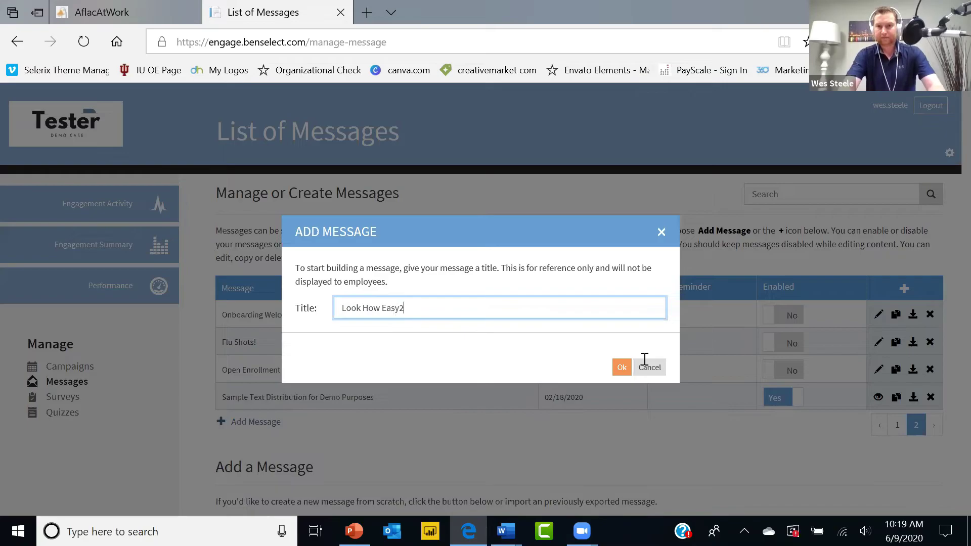
{"action": "left_click", "coordinate": [623, 368]}
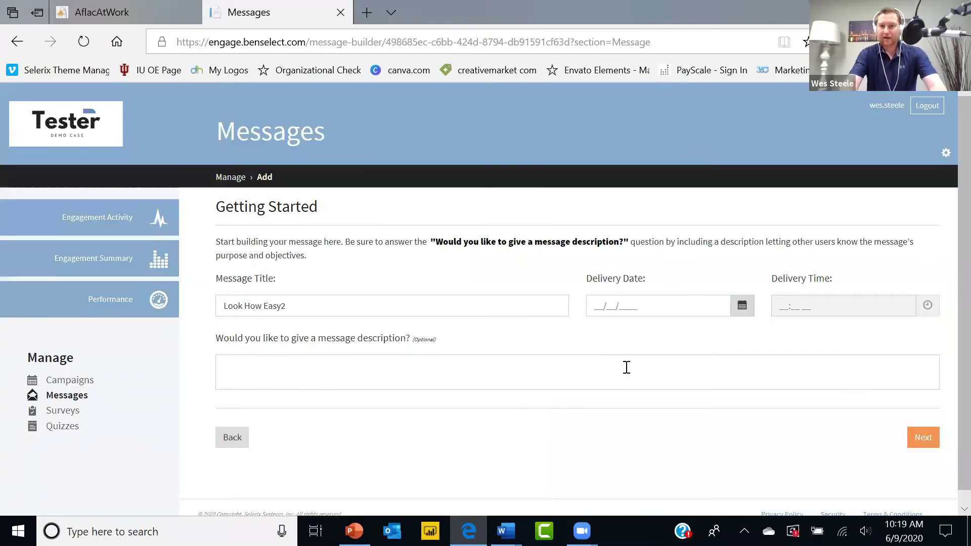
- Schedule the message for delivery on 06/11/2020 at 04:00 pm and continue to the audience stage
{"action": "left_click", "coordinate": [598, 310]}
{"action": "type", "text": "06/11/2020"}
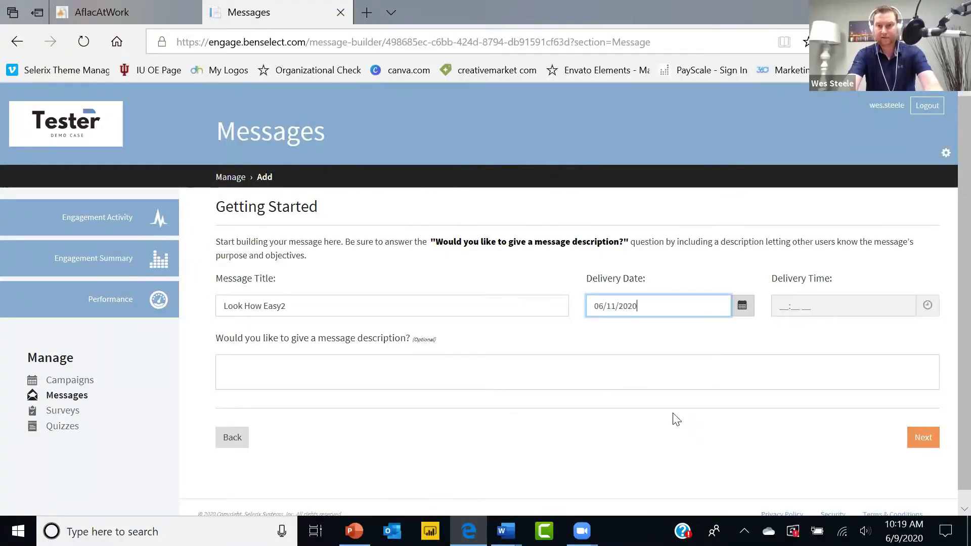
{"action": "key", "text": "Tab"}
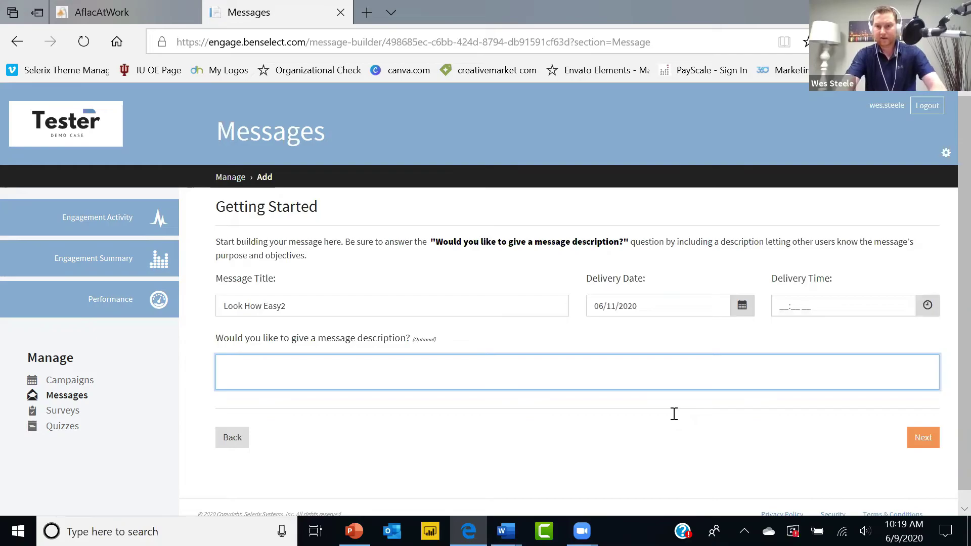
{"action": "left_click", "coordinate": [776, 306]}
{"action": "type", "text": "0400pm"}
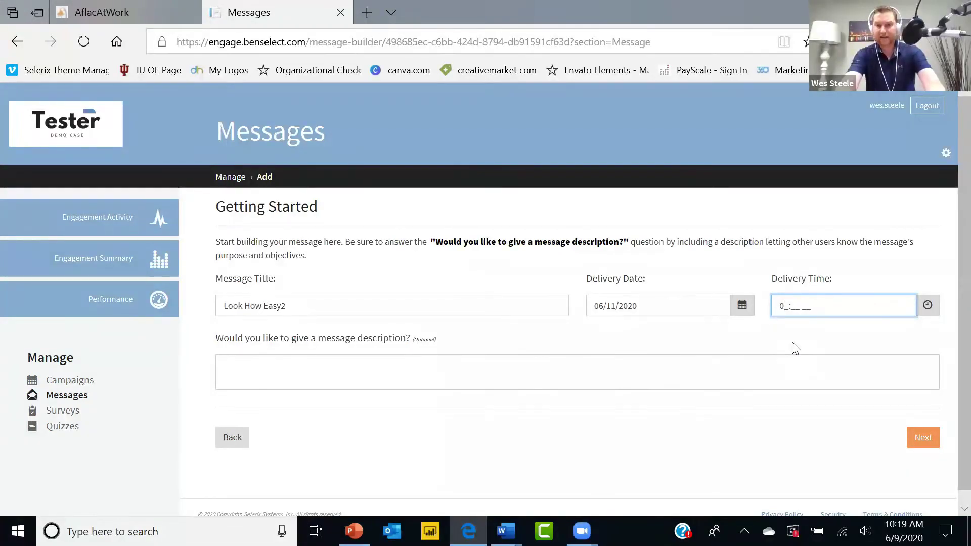
{"action": "left_click", "coordinate": [932, 433]}
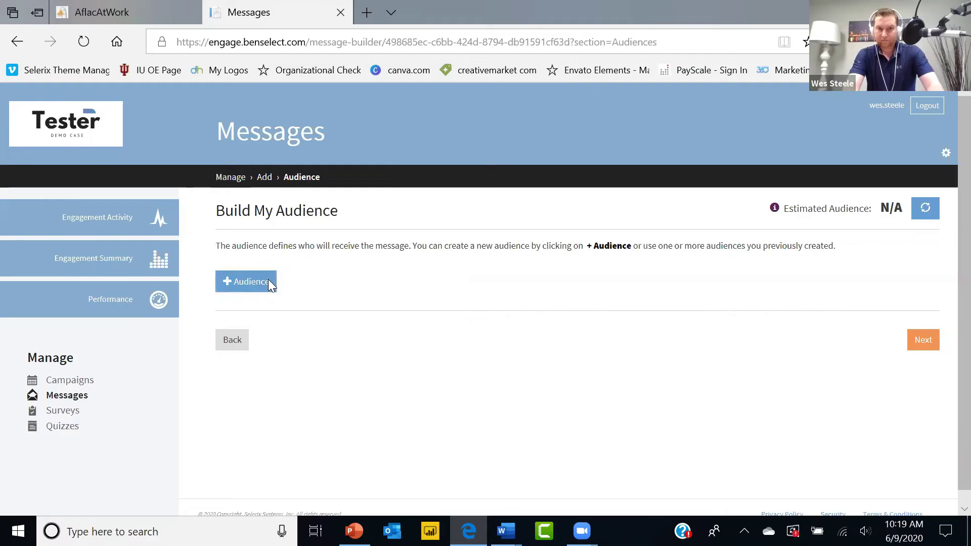
- Add the existing "FT Eligible (incomplete or not begun)" audience to the message and continue to the content page stage
{"action": "left_click", "coordinate": [269, 281]}
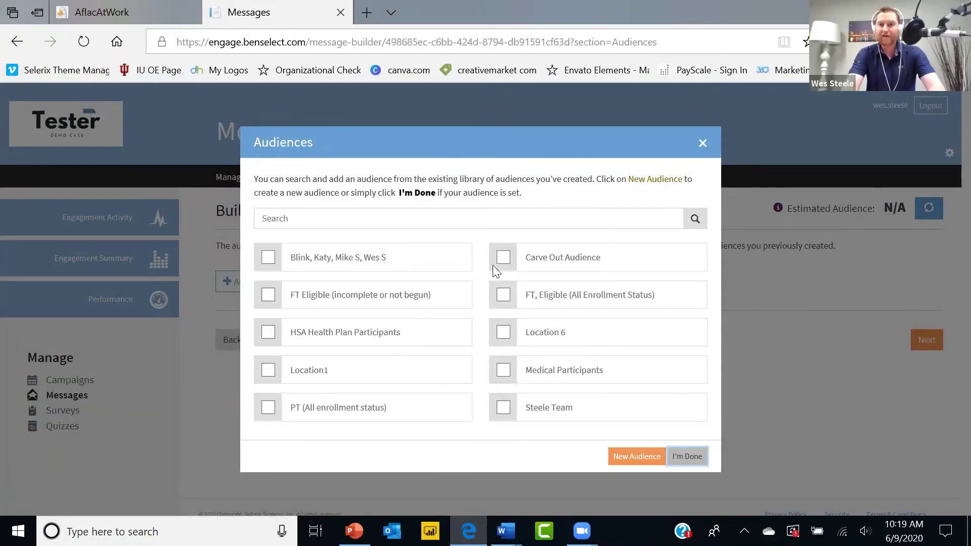
{"action": "left_click", "coordinate": [266, 298]}
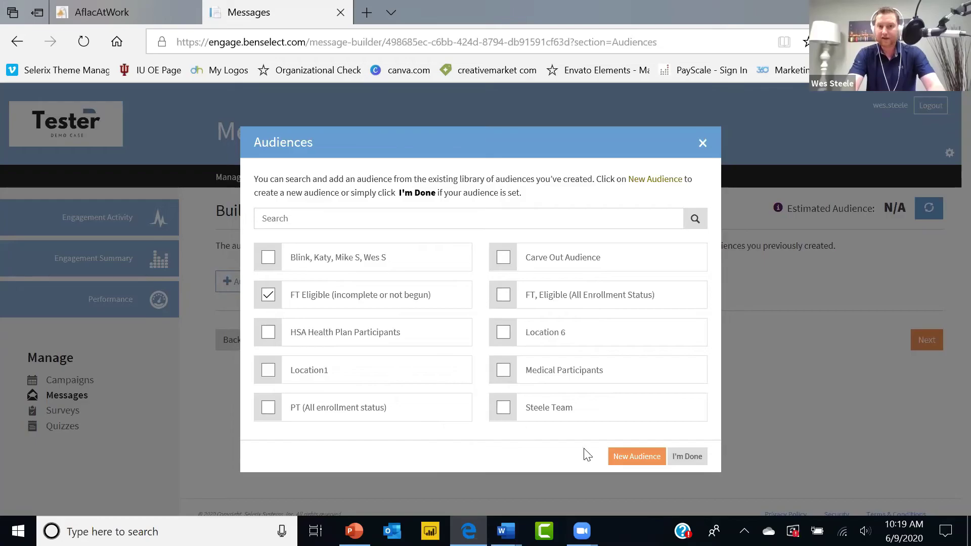
{"action": "left_click", "coordinate": [691, 456]}
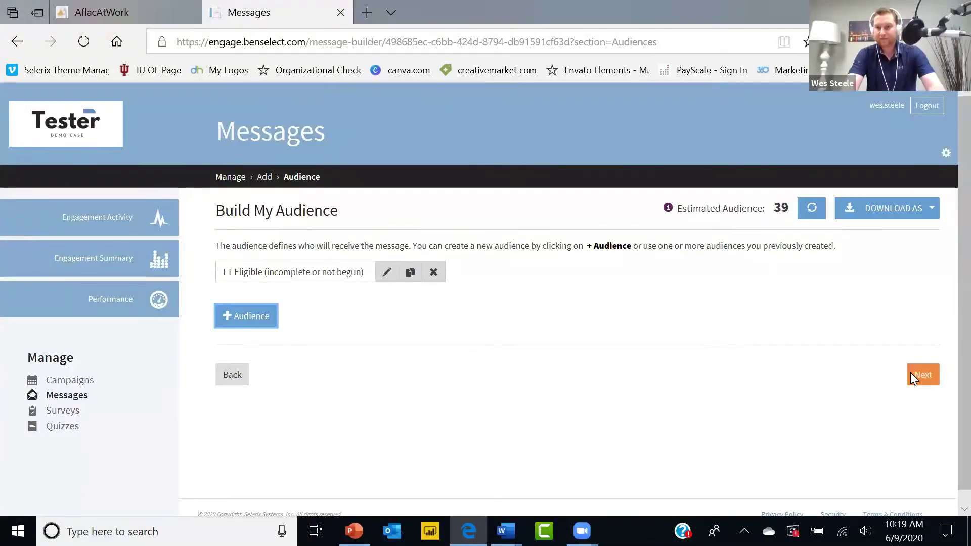
{"action": "left_click", "coordinate": [910, 372]}
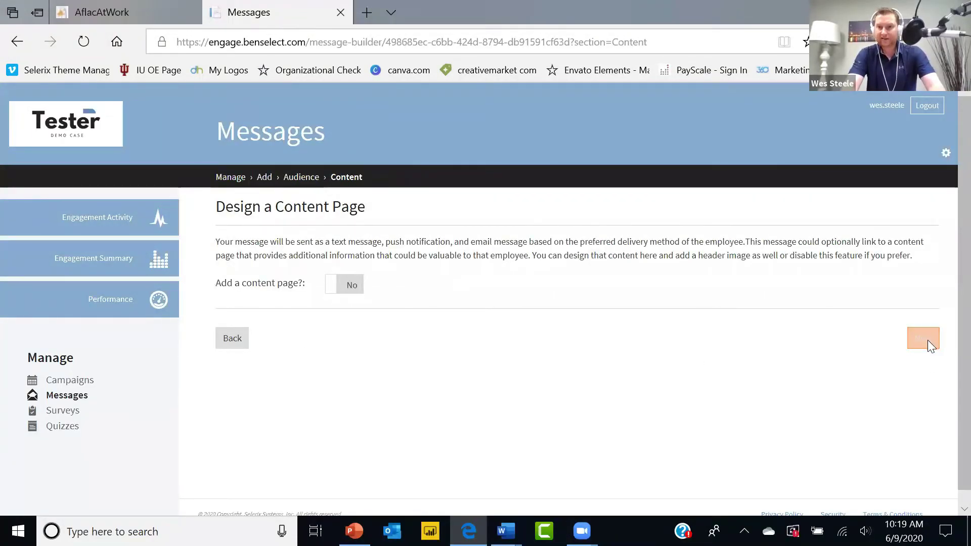
- Enter "Look for e-mail" as both the title and the message of the feed entry and continue to the text message stage
{"action": "left_click", "coordinate": [348, 302]}
{"action": "type", "text": "Lookm"}
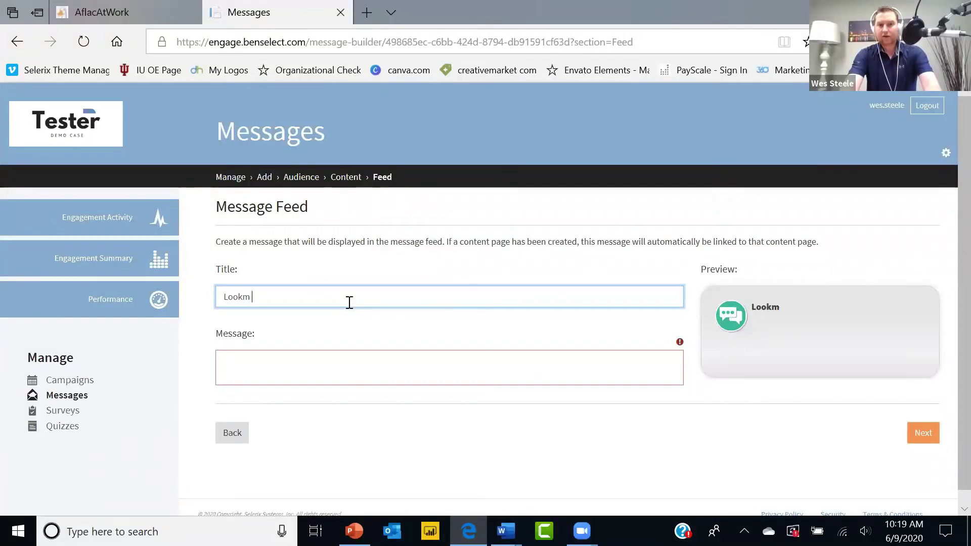
{"action": "key", "text": "BackSpace"}
{"action": "type", "text": "f"}
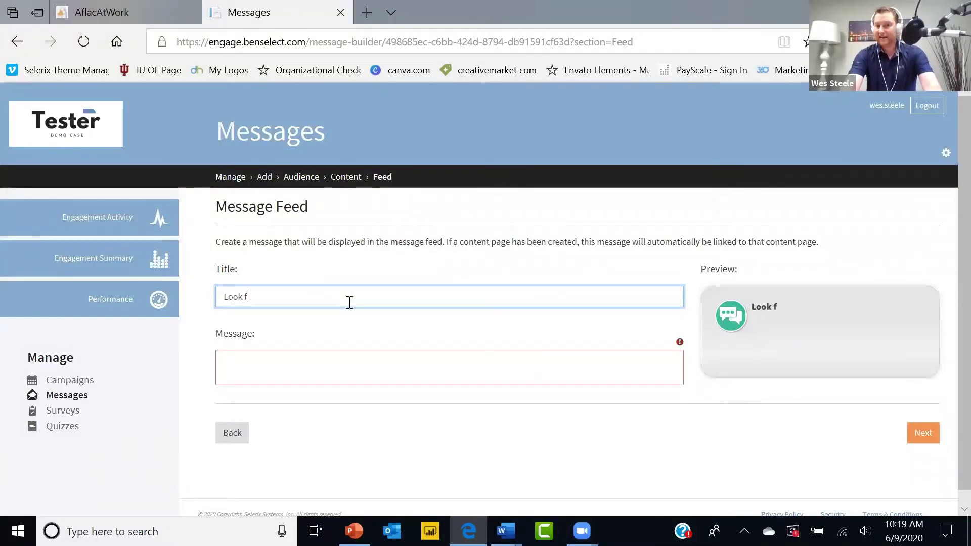
{"action": "type", "text": "or e-mail"}
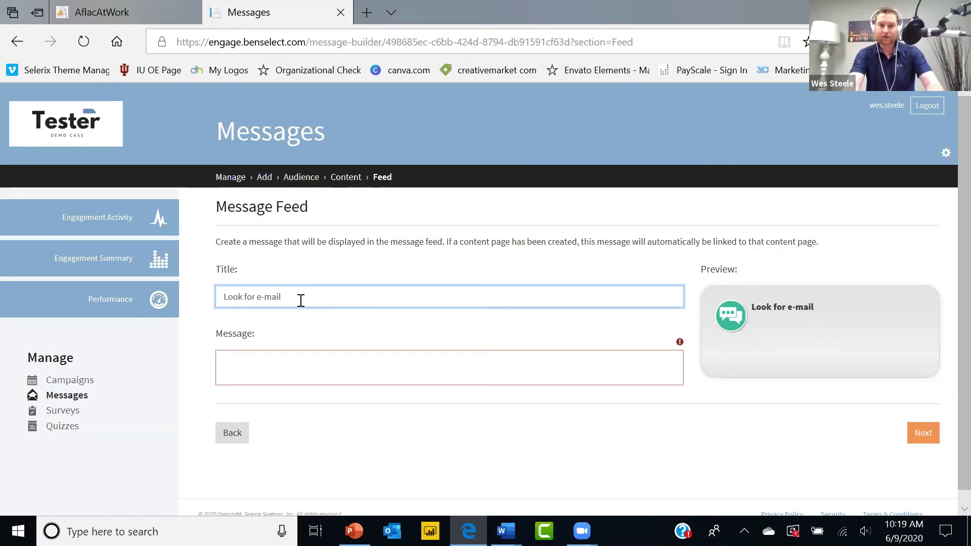
{"action": "double_click", "coordinate": [271, 296]}
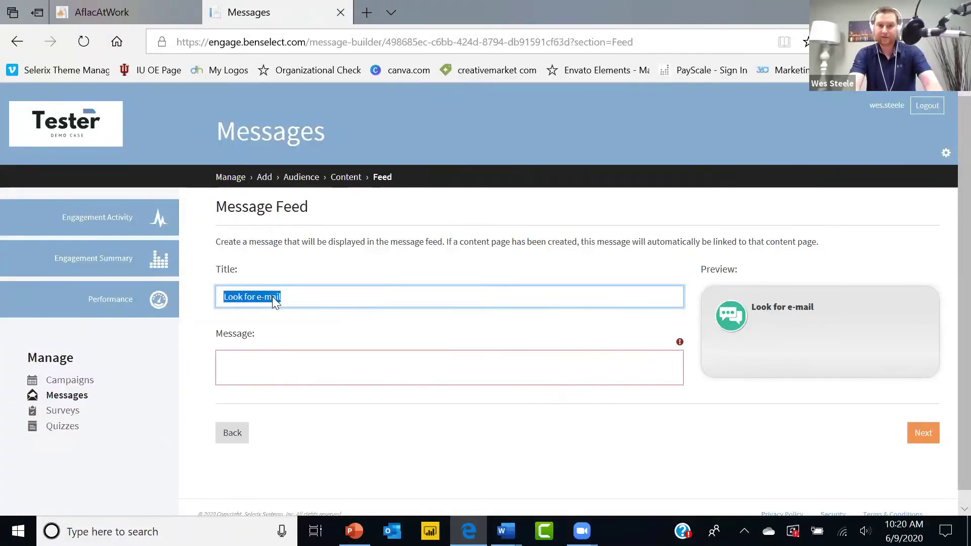
{"action": "left_click", "coordinate": [281, 358]}
{"action": "type", "text": "Look for e-mail"}
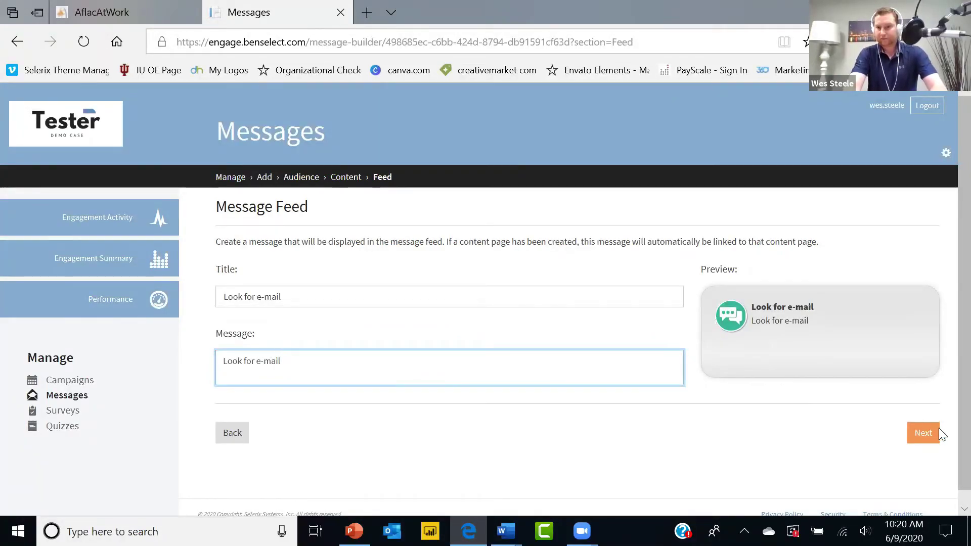
{"action": "left_click", "coordinate": [920, 434]}
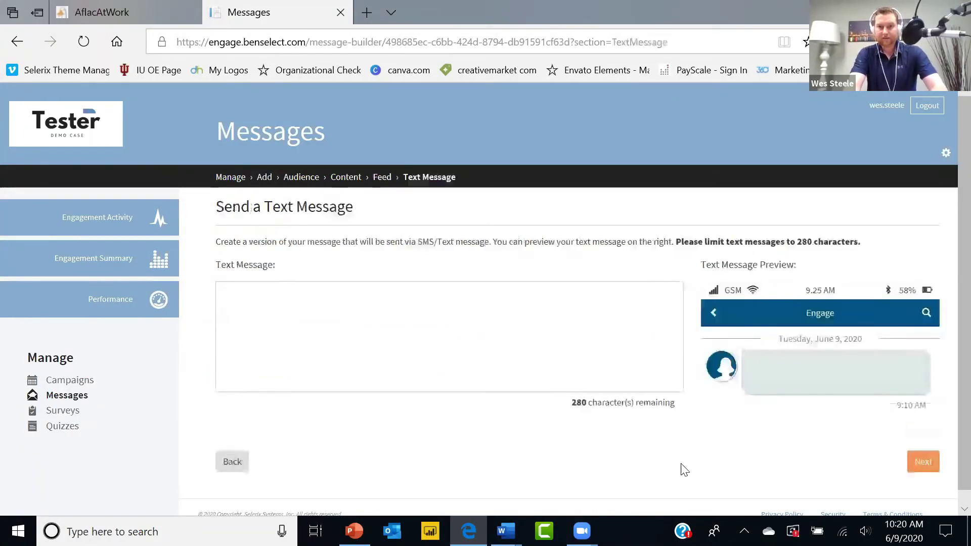
- Write the text message "Welcome to company!", copy its wording and continue to the email stage
{"action": "left_click", "coordinate": [533, 370]}
{"action": "type", "text": "Wle"}
{"action": "key", "text": "BackSpace"}
{"action": "key", "text": "BackSpace"}
{"action": "type", "text": "elcome to company!"}
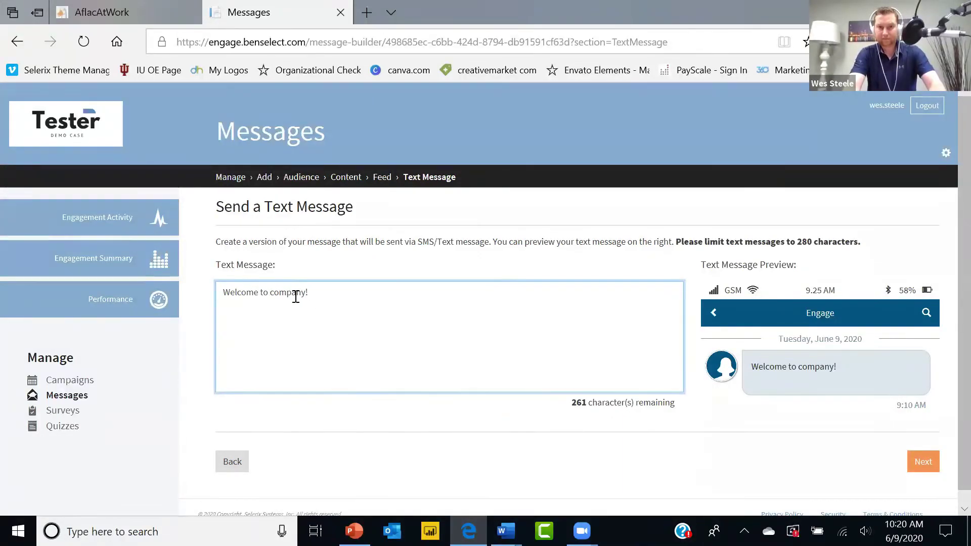
{"action": "triple_click", "coordinate": [296, 297]}
{"action": "key", "text": "ctrl+c"}
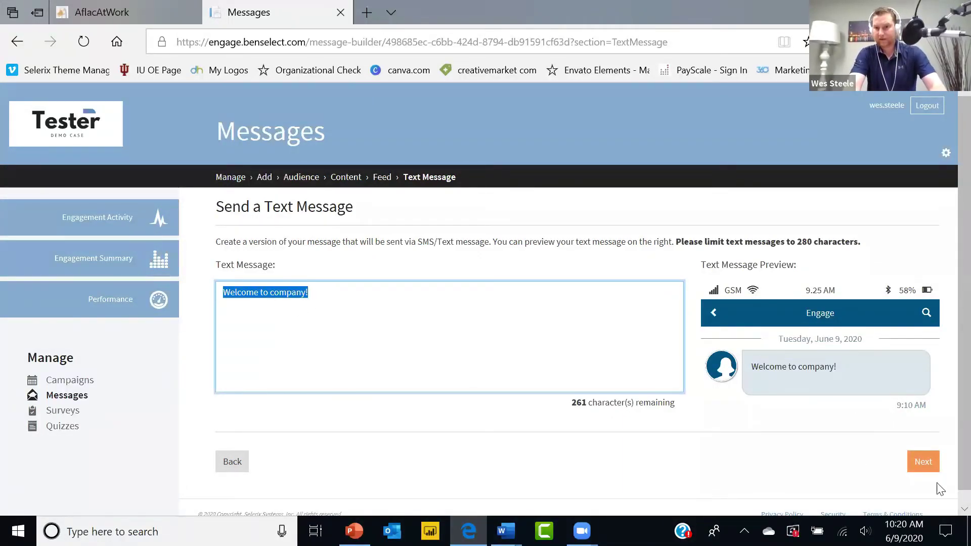
{"action": "left_click", "coordinate": [923, 464]}
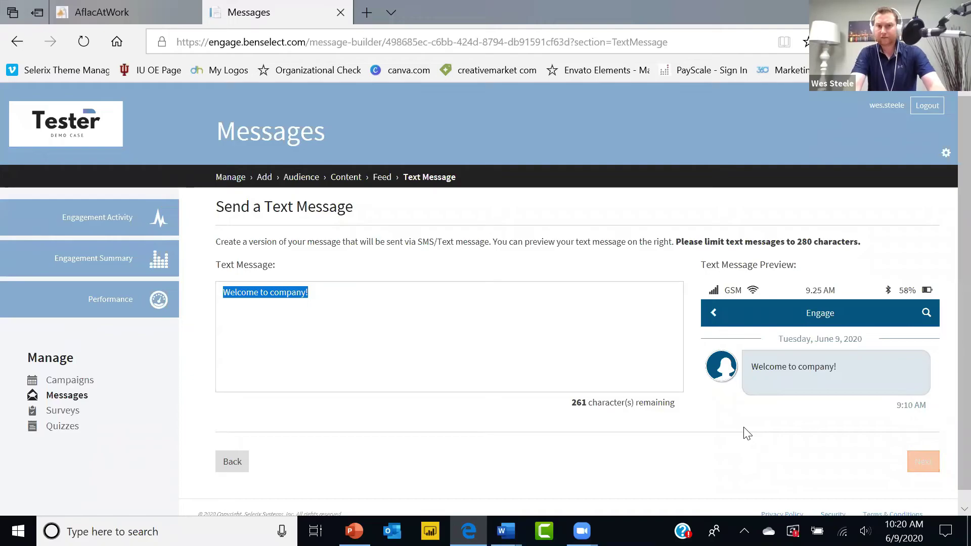
- Fill the email subject and body with the copied "Welcome to company!" and continue past the reminders stage without adding any
{"action": "left_click", "coordinate": [309, 292]}
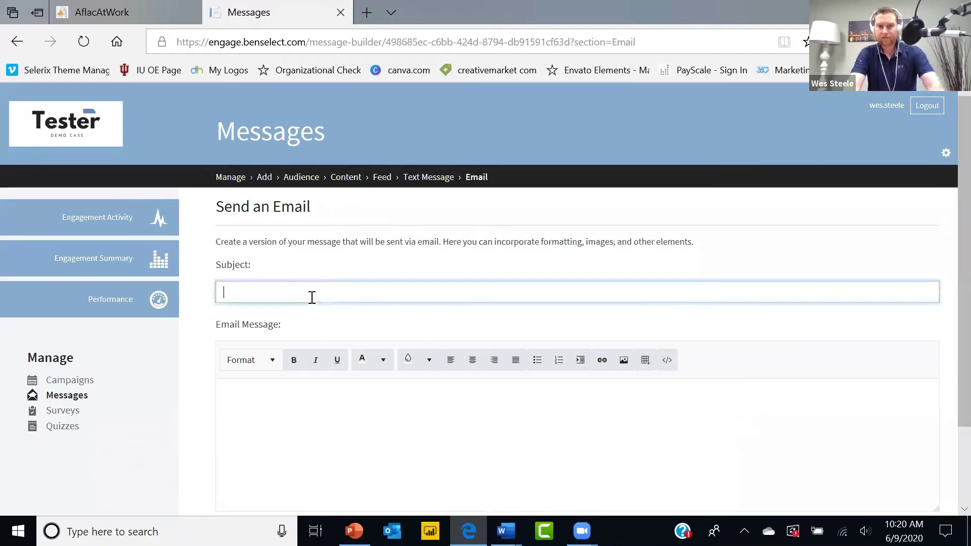
{"action": "key", "text": "ctrl+v"}
{"action": "left_click", "coordinate": [337, 448]}
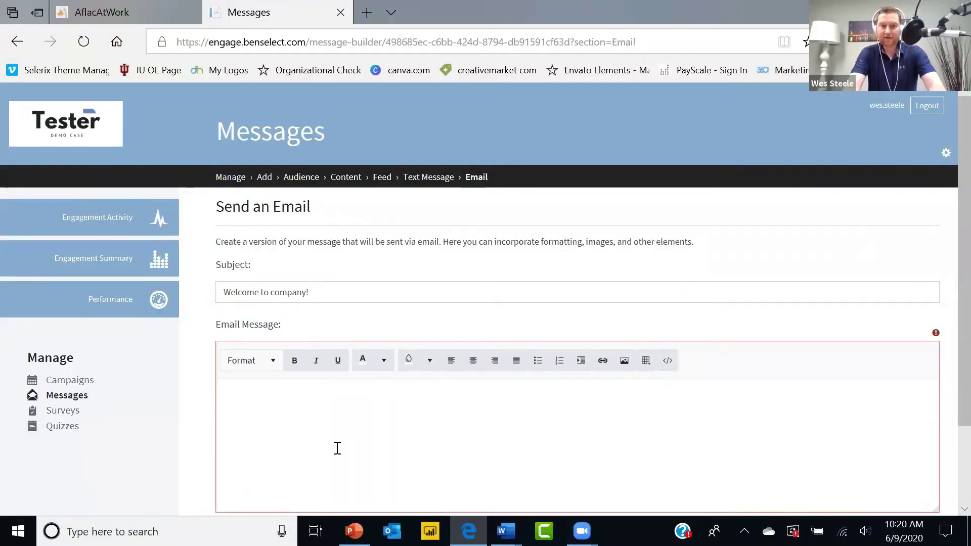
{"action": "key", "text": "ctrl+v"}
{"action": "scroll", "coordinate": [947, 314], "scroll_direction": "down", "scroll_amount": 2}
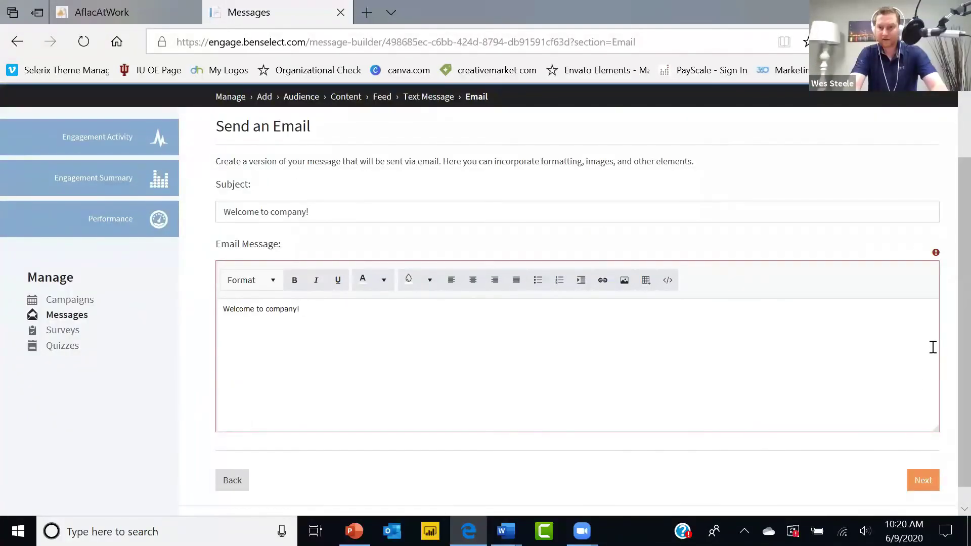
{"action": "left_click", "coordinate": [933, 482]}
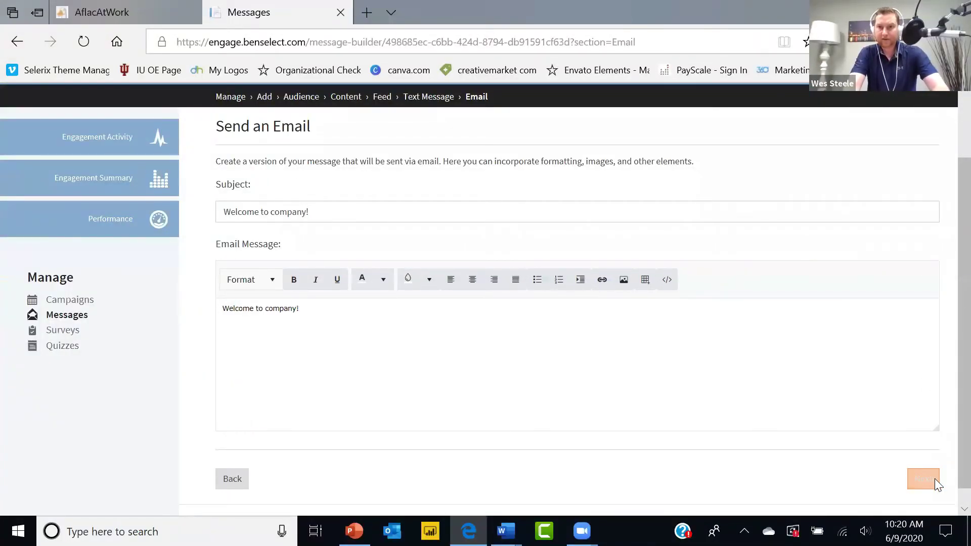
{"action": "left_click", "coordinate": [922, 333]}
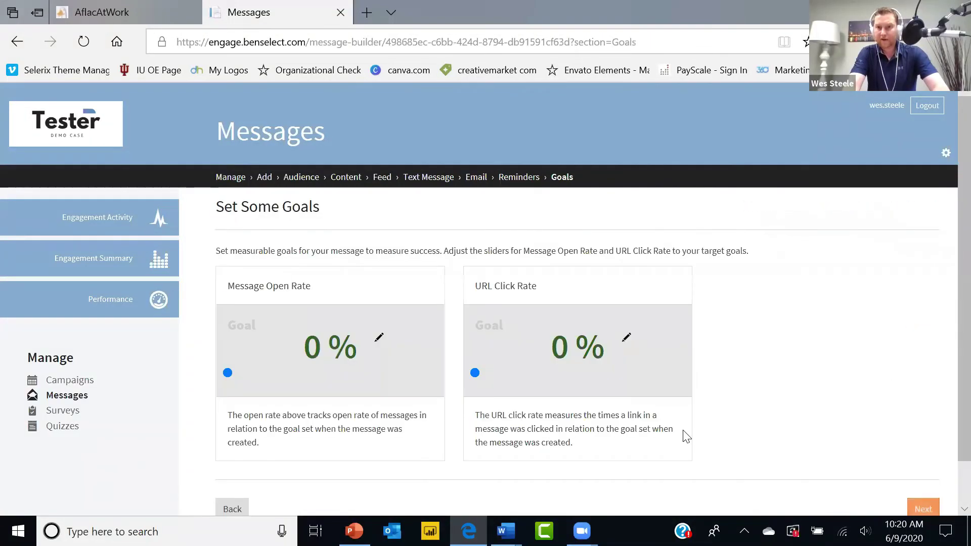
- Set the Message Open Rate goal to 50% and save the message while leaving it disabled
{"action": "left_click", "coordinate": [379, 337]}
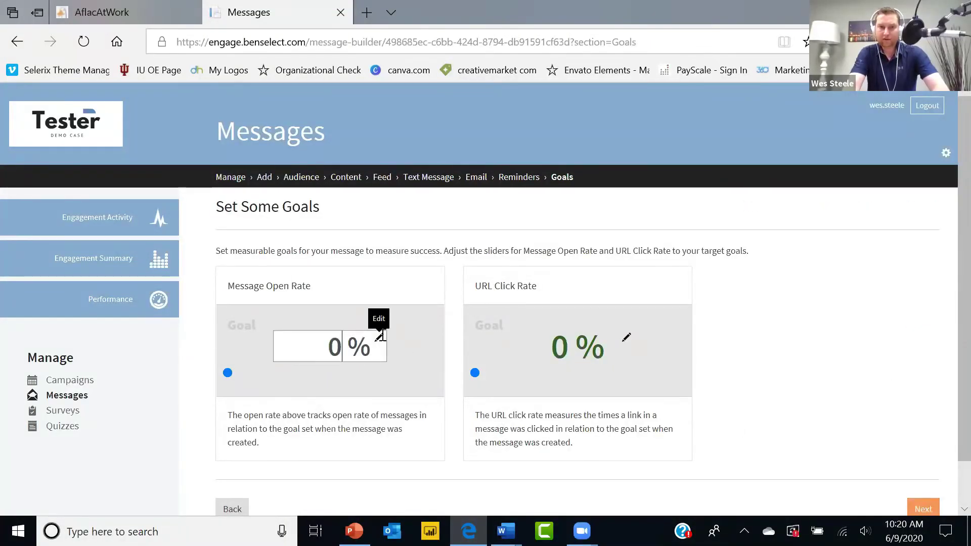
{"action": "type", "text": "50"}
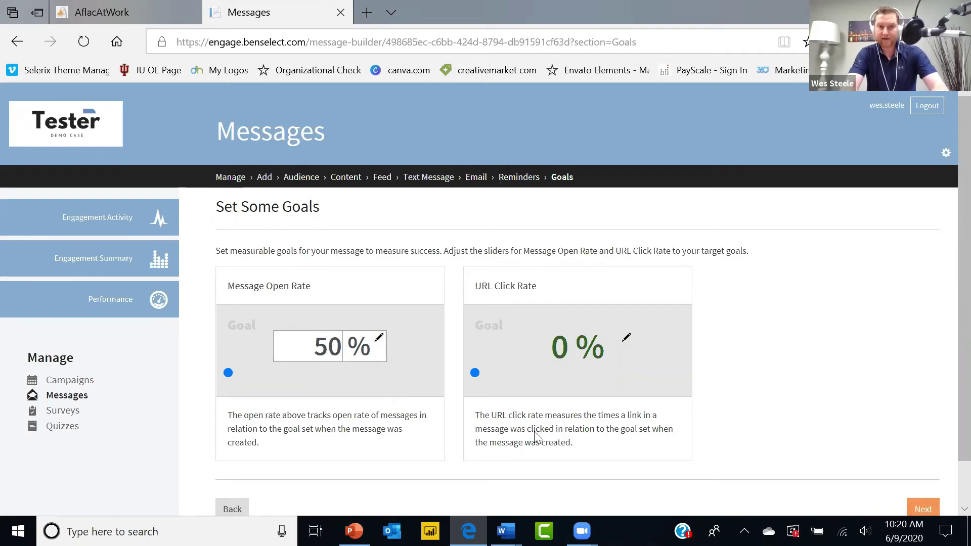
{"action": "left_click", "coordinate": [842, 401]}
{"action": "scroll", "coordinate": [945, 334], "scroll_direction": "down", "scroll_amount": 1}
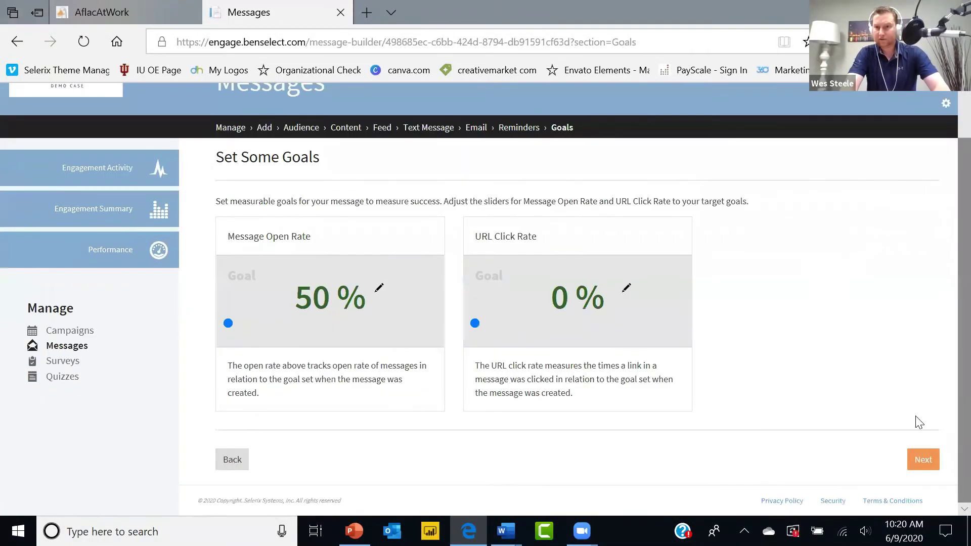
{"action": "left_click", "coordinate": [927, 458]}
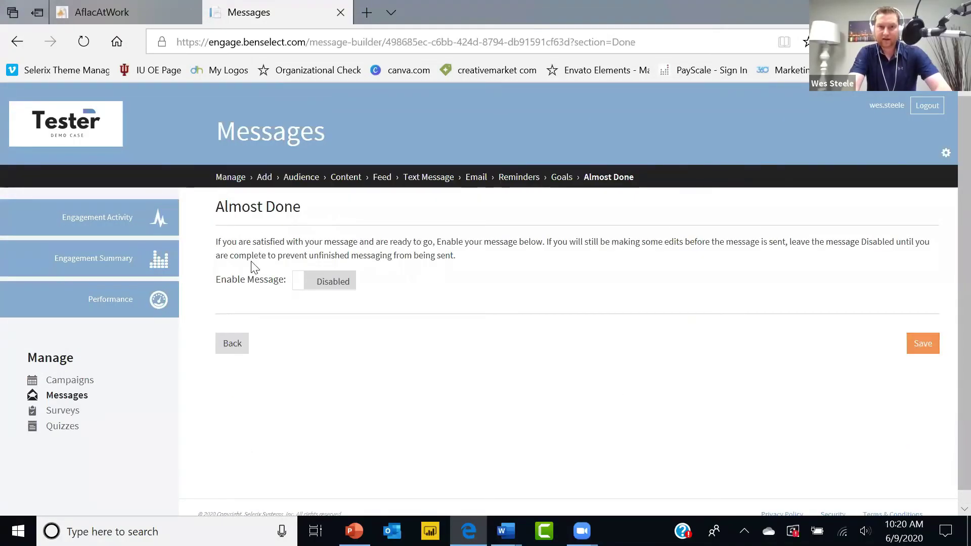
{"action": "left_click", "coordinate": [923, 346]}
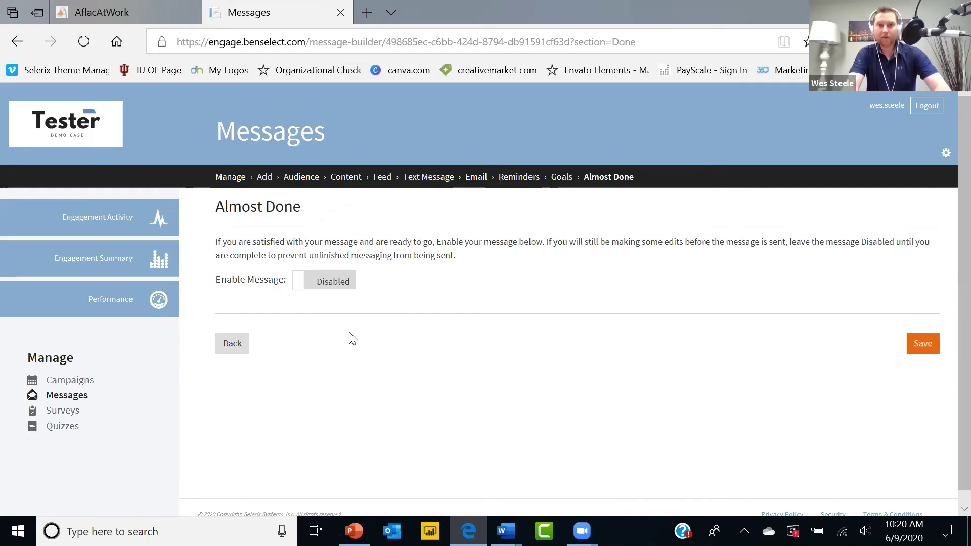
- Open the survey "How Cool is Steele Engage?" and review its audience, questions, landing page, invitation, thank you page and goals
{"action": "left_click", "coordinate": [72, 412]}
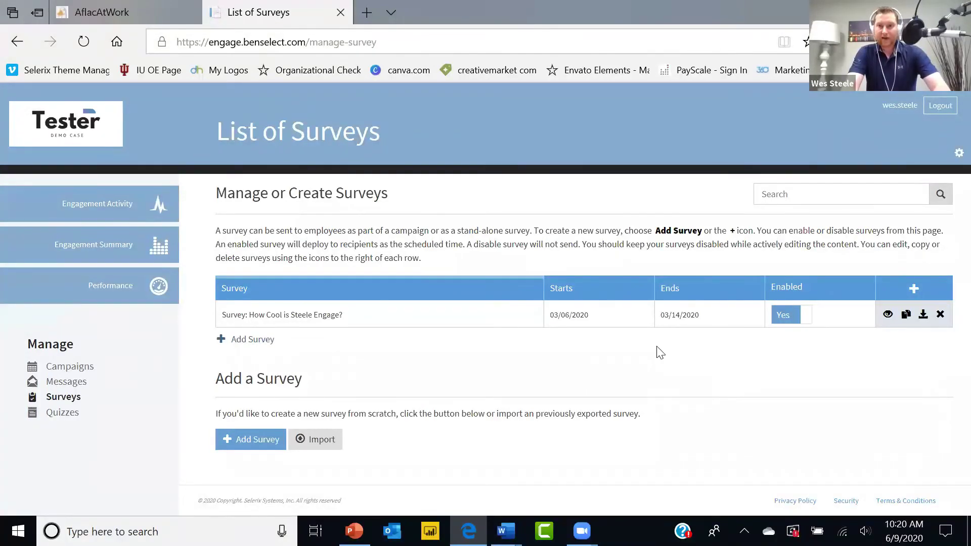
{"action": "left_click", "coordinate": [888, 315]}
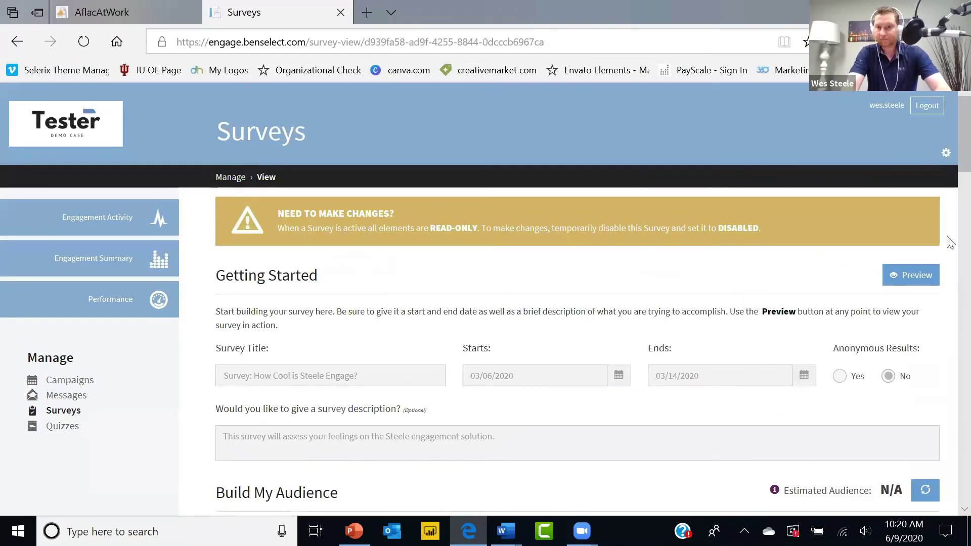
{"action": "scroll", "coordinate": [948, 242], "scroll_direction": "down", "scroll_amount": 2}
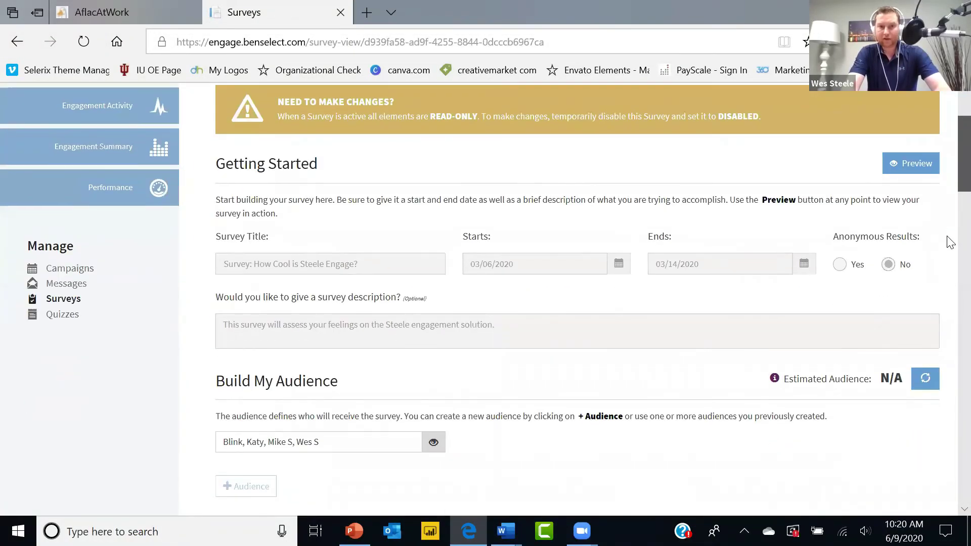
{"action": "scroll", "coordinate": [949, 242], "scroll_direction": "down", "scroll_amount": 8}
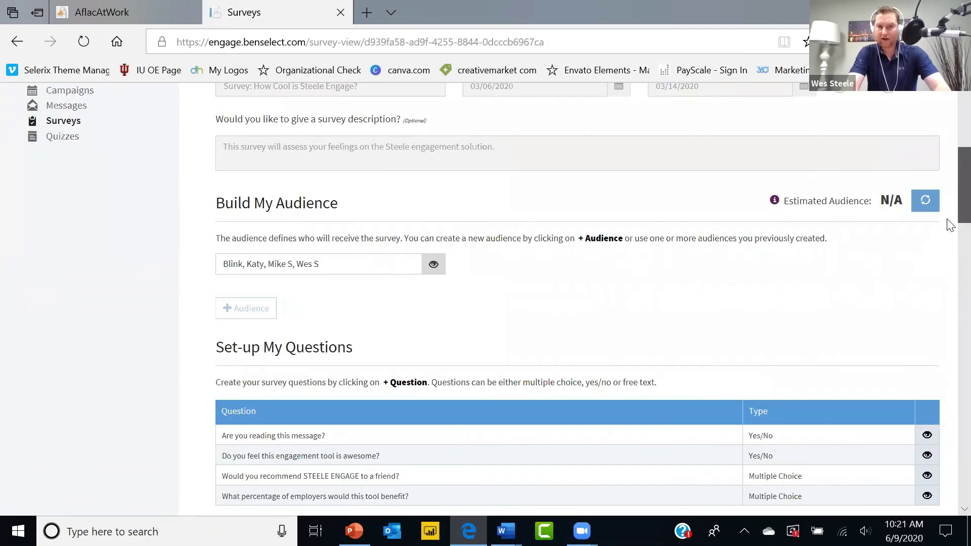
{"action": "scroll", "coordinate": [949, 242], "scroll_direction": "down", "scroll_amount": 18}
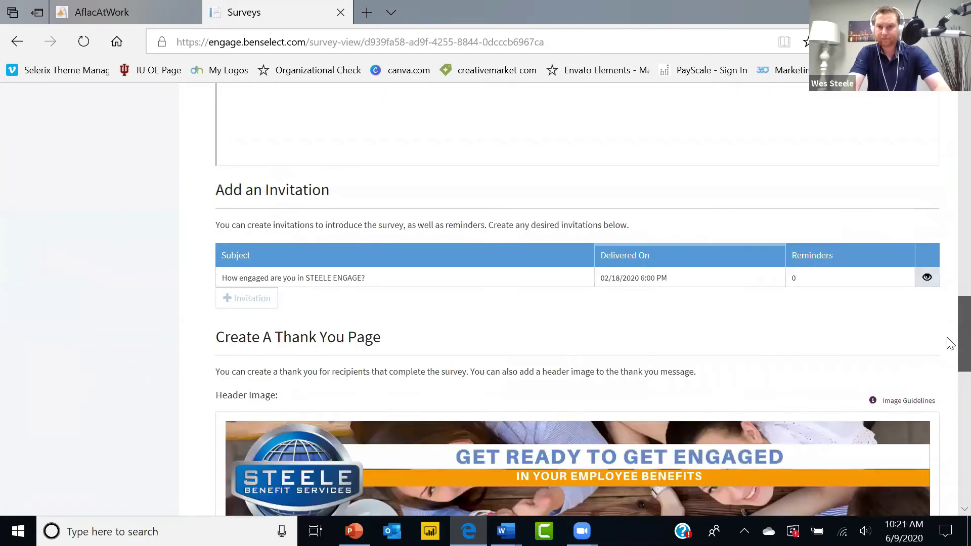
{"action": "scroll", "coordinate": [950, 410], "scroll_direction": "down", "scroll_amount": 7}
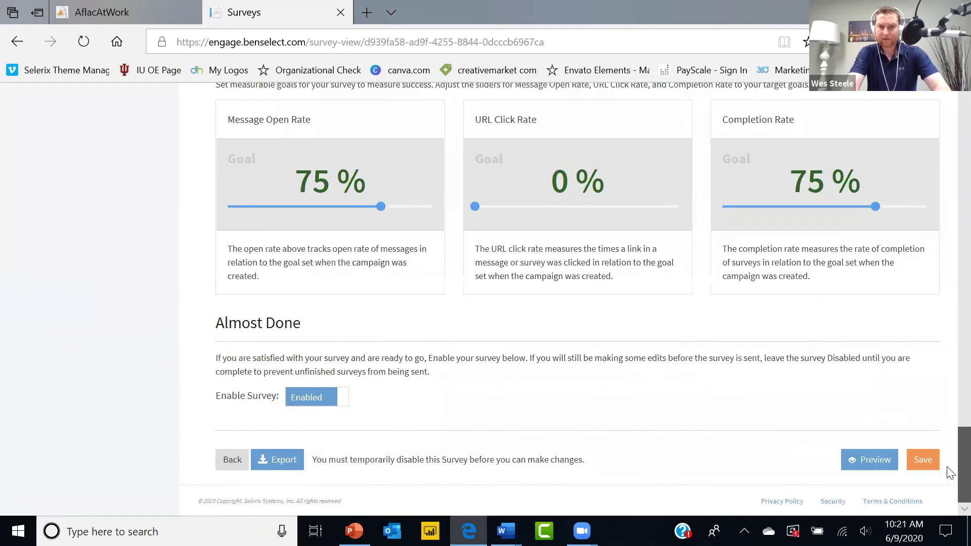
{"action": "scroll", "coordinate": [950, 430], "scroll_direction": "up", "scroll_amount": 13}
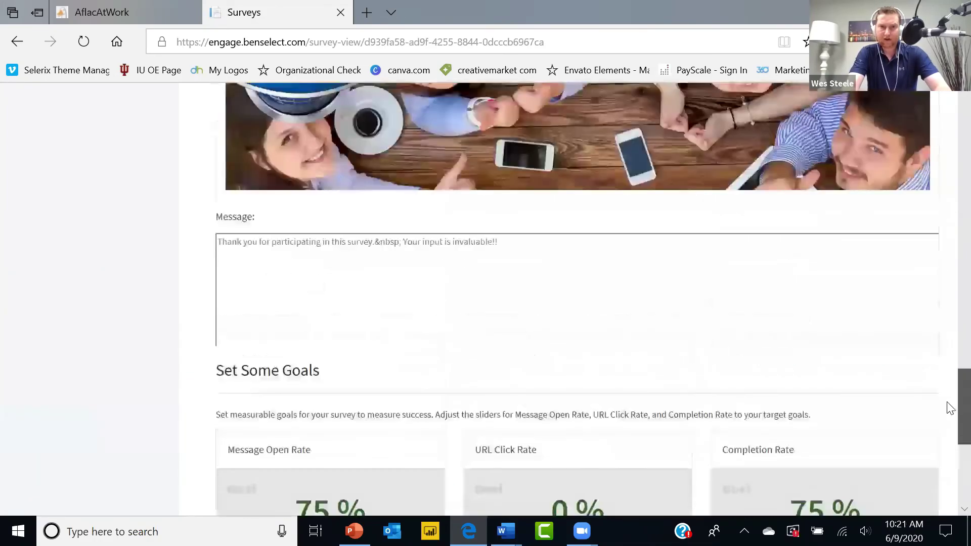
{"action": "scroll", "coordinate": [949, 347], "scroll_direction": "up", "scroll_amount": 10}
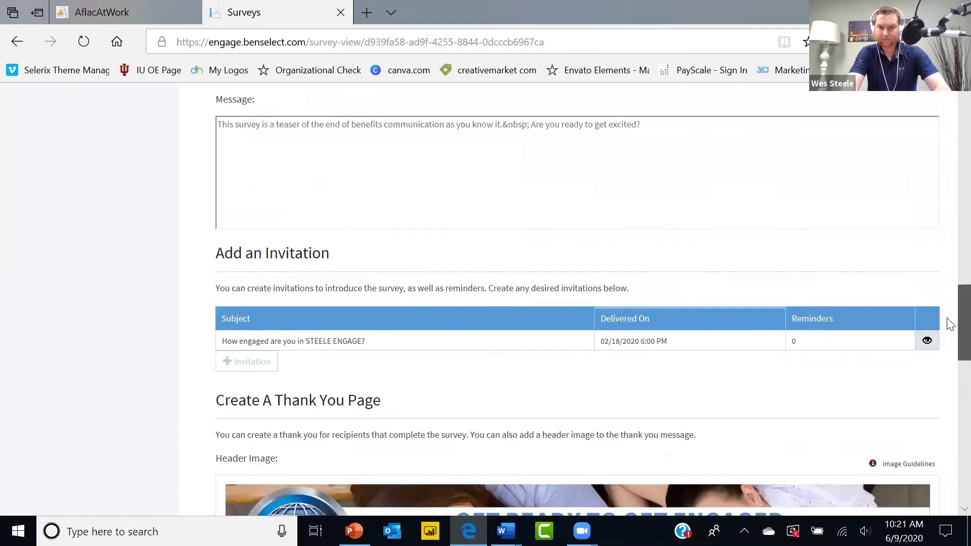
{"action": "scroll", "coordinate": [949, 232], "scroll_direction": "up", "scroll_amount": 3}
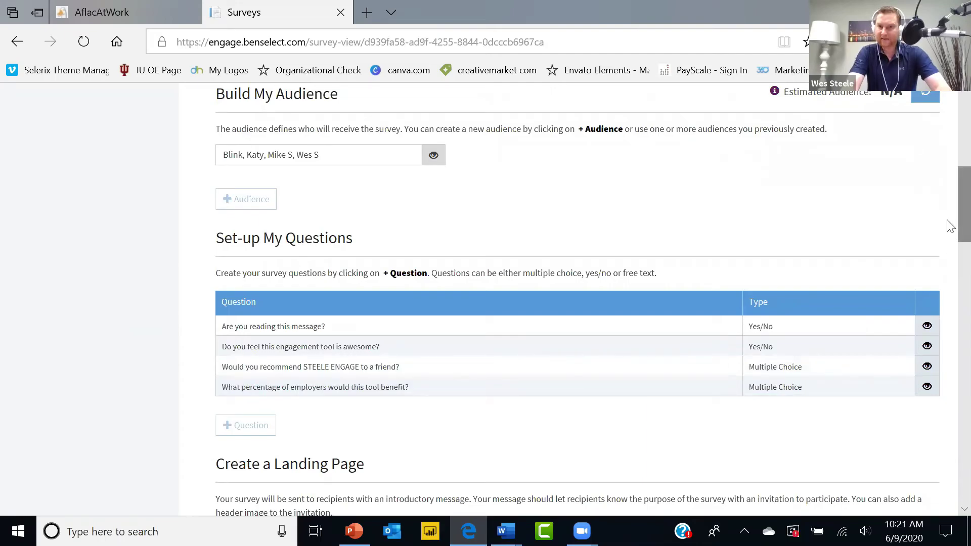
{"action": "scroll", "coordinate": [950, 234], "scroll_direction": "down", "scroll_amount": 5}
{"action": "scroll", "coordinate": [949, 276], "scroll_direction": "down", "scroll_amount": 8}
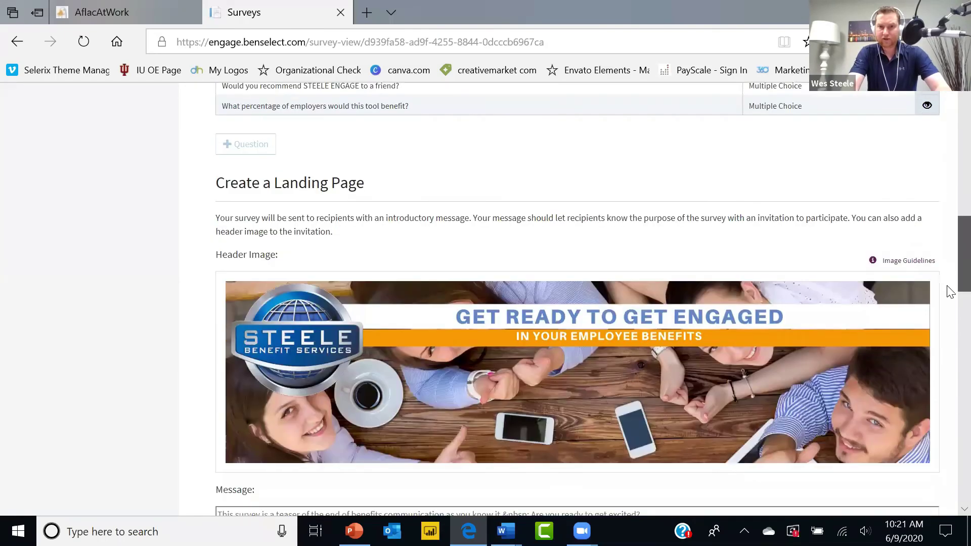
{"action": "scroll", "coordinate": [948, 339], "scroll_direction": "down", "scroll_amount": 5}
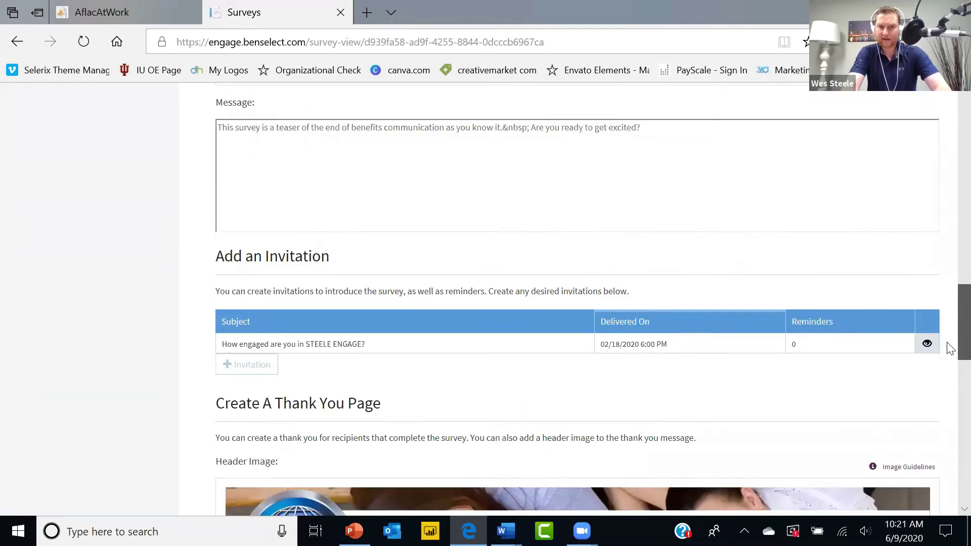
{"action": "scroll", "coordinate": [949, 392], "scroll_direction": "down", "scroll_amount": 7}
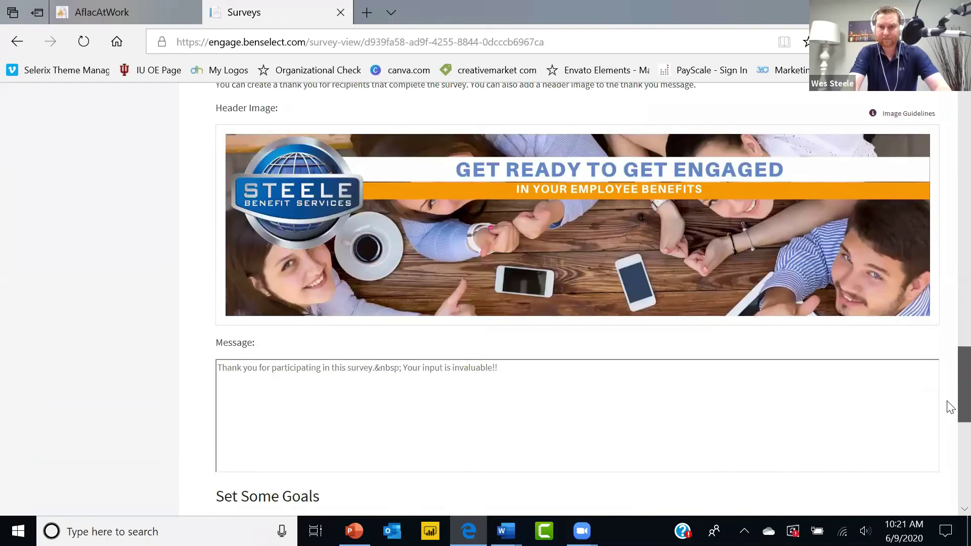
{"action": "scroll", "coordinate": [948, 450], "scroll_direction": "down", "scroll_amount": 2}
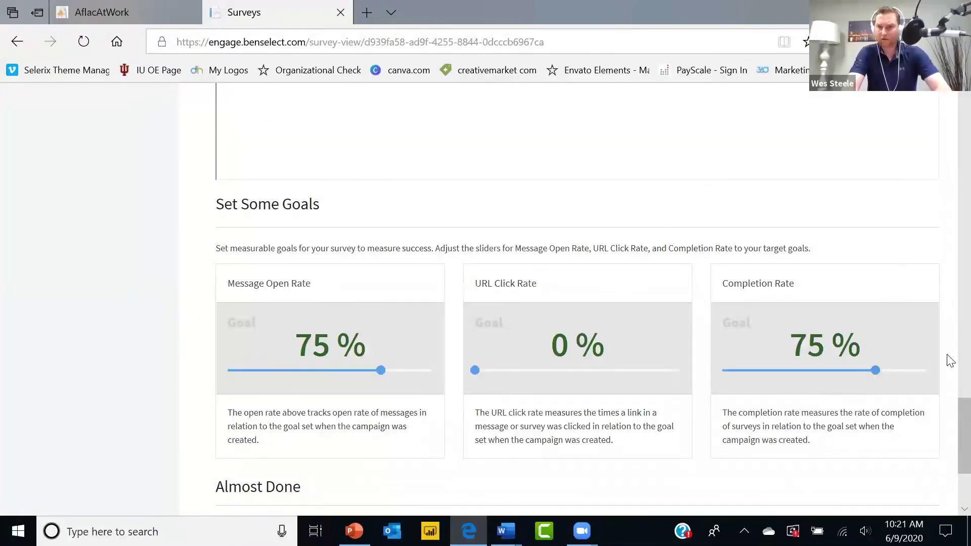
{"action": "scroll", "coordinate": [950, 429], "scroll_direction": "down", "scroll_amount": 3}
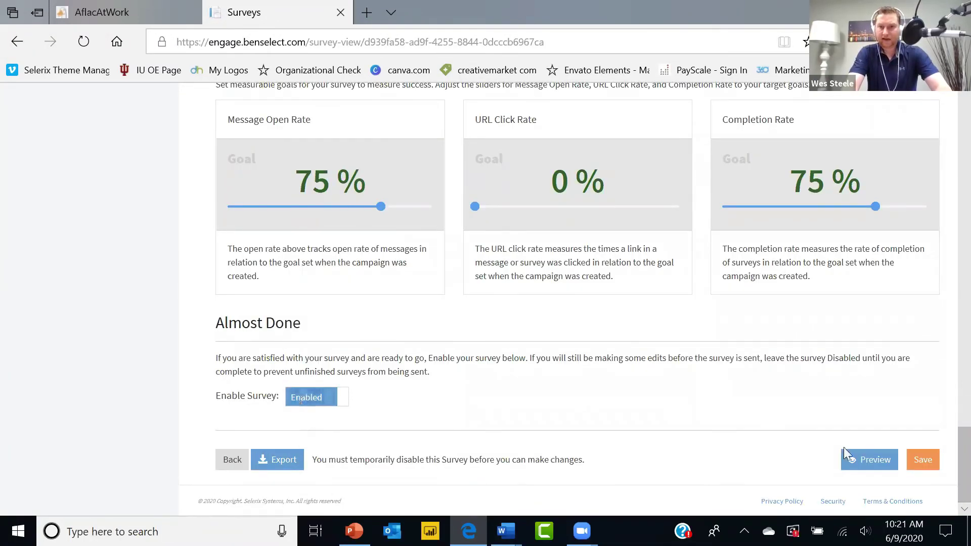
- Preview the survey and shrink the browser window to a narrow phone-sized view
{"action": "left_click", "coordinate": [873, 460]}
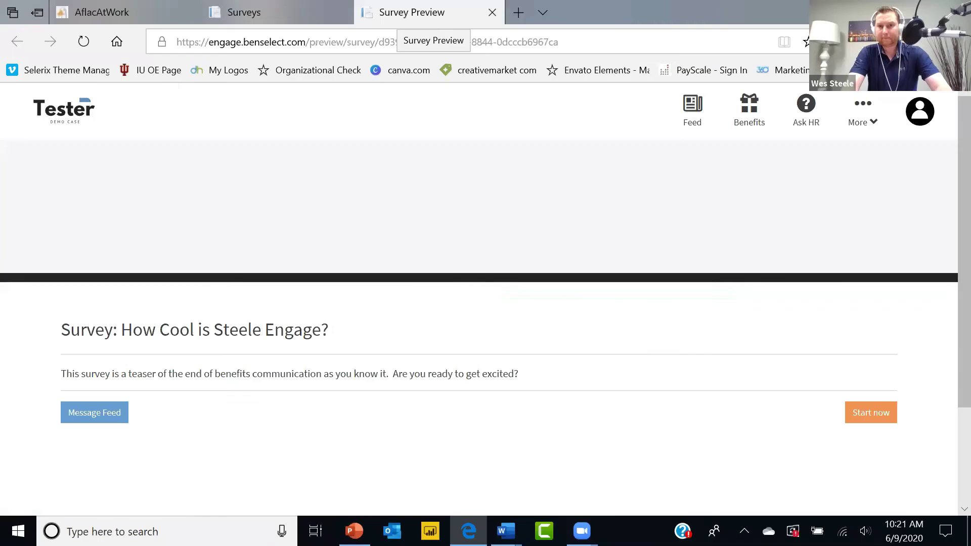
{"action": "key", "text": "super+Down"}
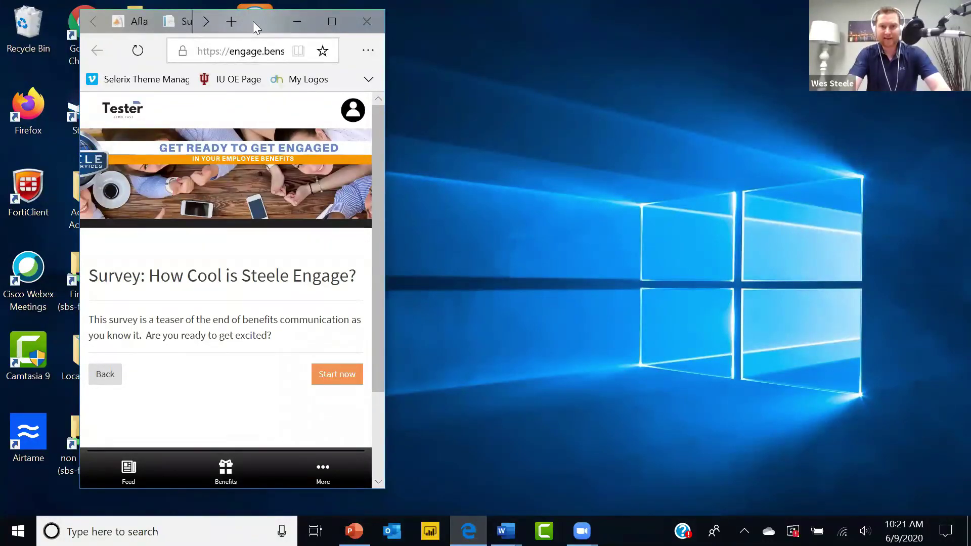
- Start the previewed survey in the phone-sized window and answer Yes to the first two questions
{"action": "left_click_drag", "start_coordinate": [253, 21], "coordinate": [404, 19]}
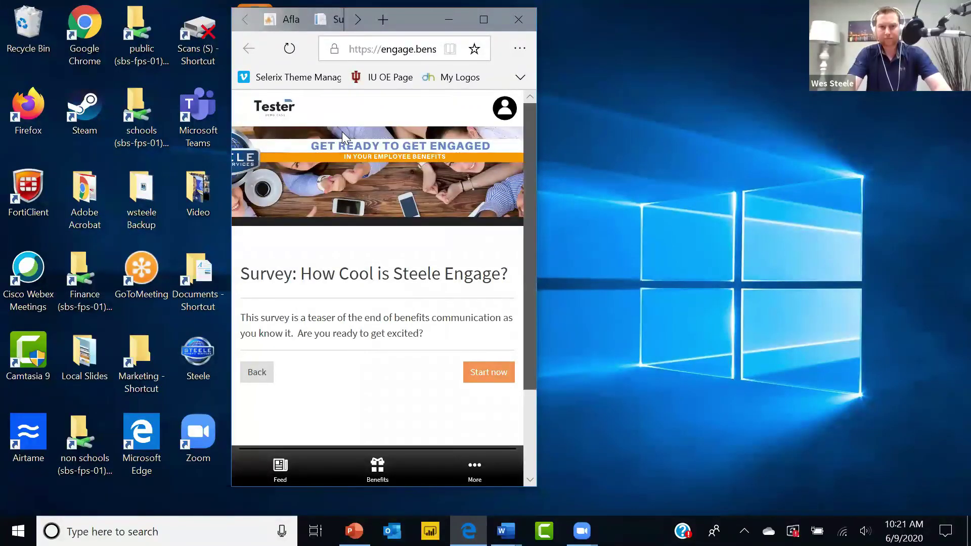
{"action": "scroll", "coordinate": [342, 131], "scroll_direction": "down", "scroll_amount": 1}
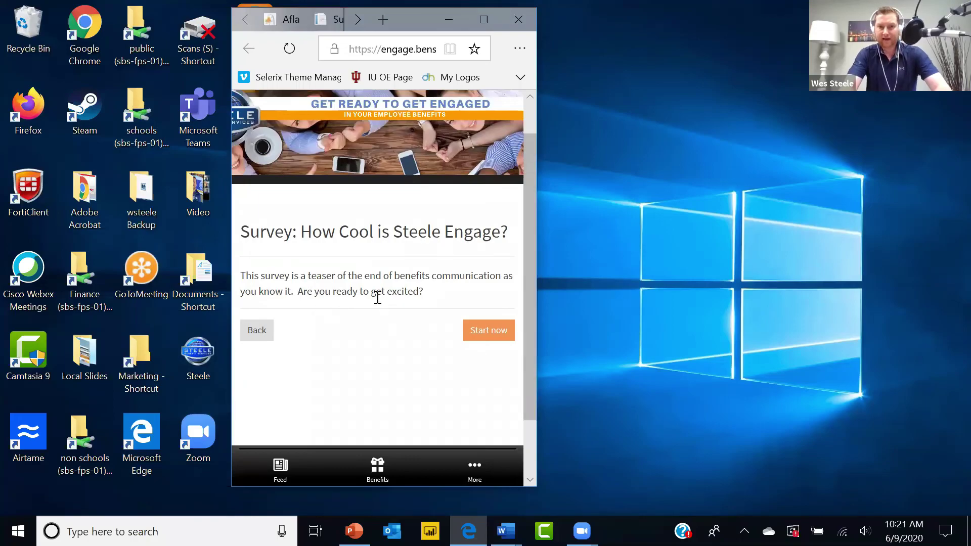
{"action": "left_click", "coordinate": [481, 333]}
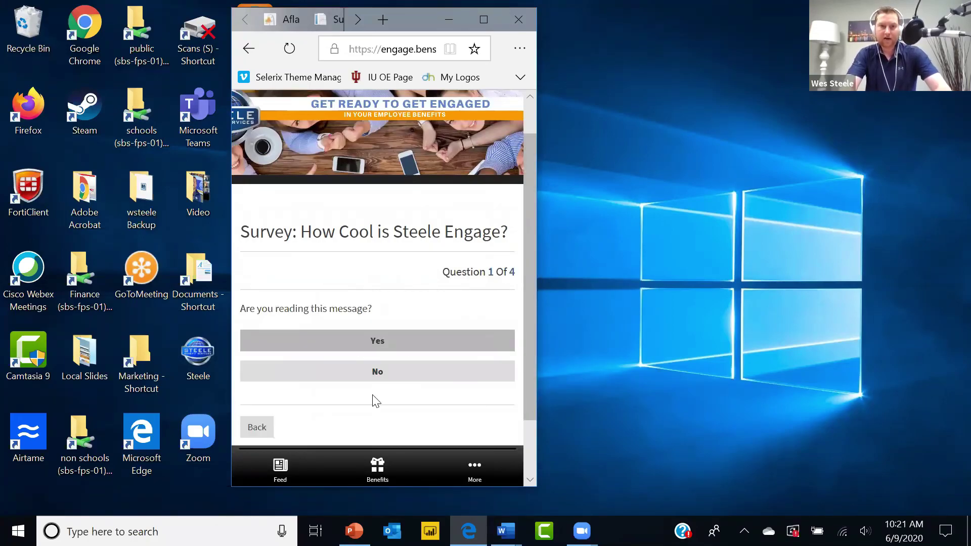
{"action": "left_click", "coordinate": [357, 343]}
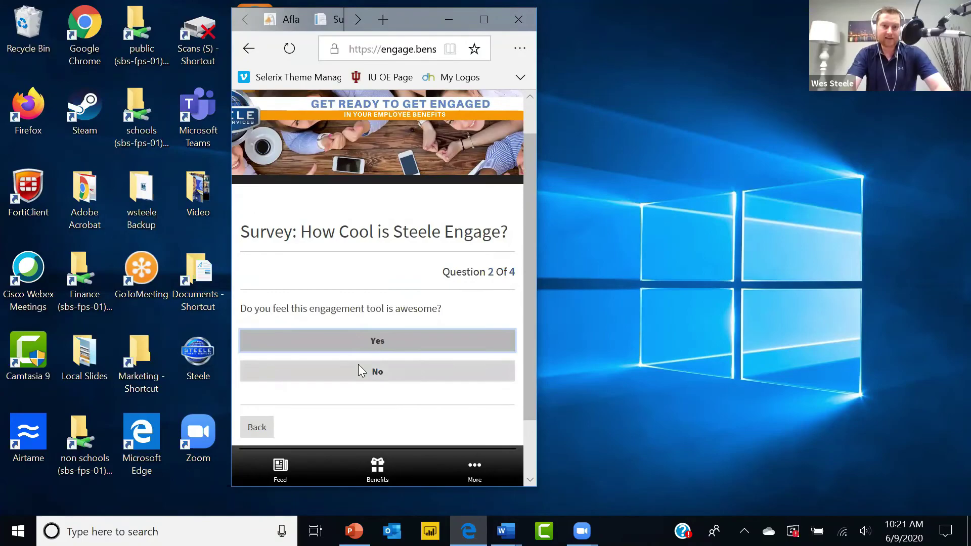
{"action": "left_click", "coordinate": [375, 344]}
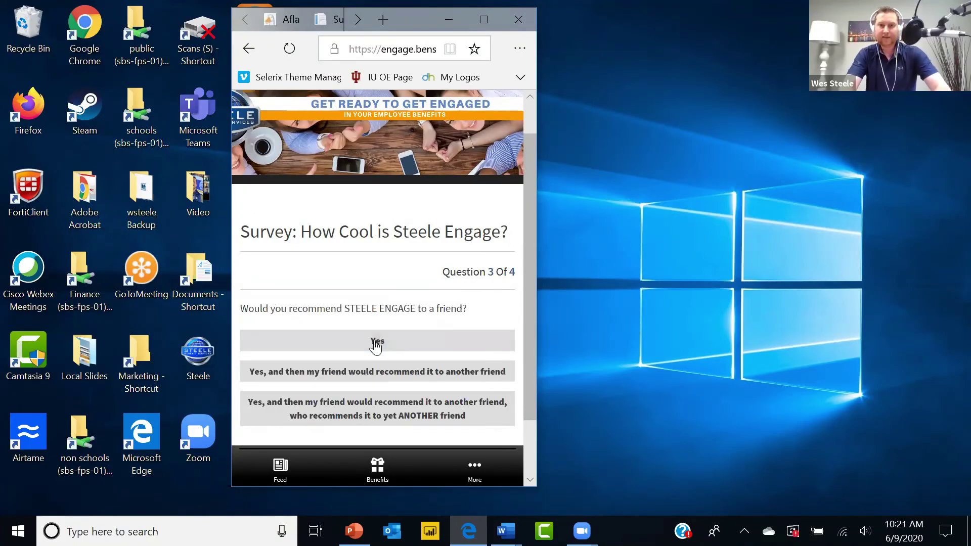
- Answer question 3 with "Yes, and then my friend would recommend it to another friend" and question 4 with "60 - 89%"
{"action": "left_click_drag", "start_coordinate": [528, 302], "coordinate": [531, 330]}
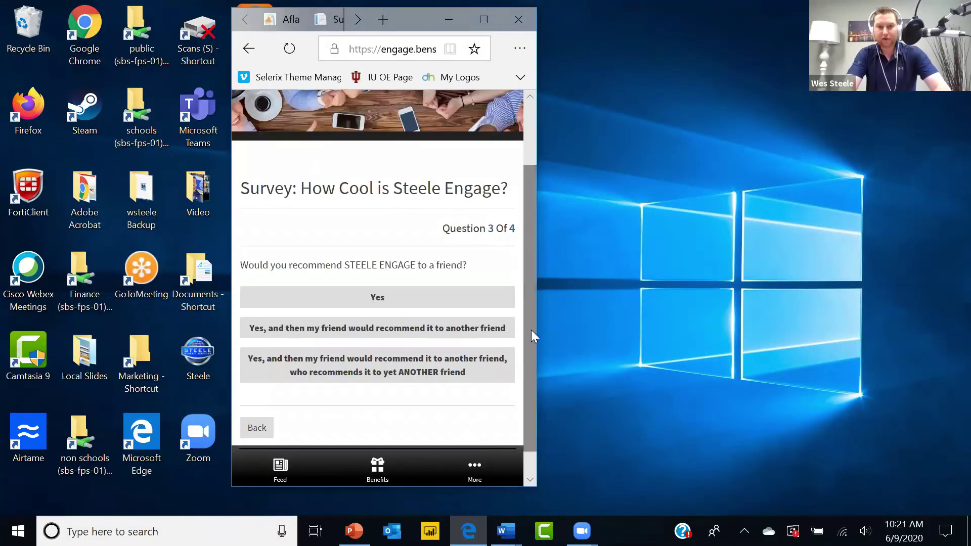
{"action": "left_click", "coordinate": [381, 336]}
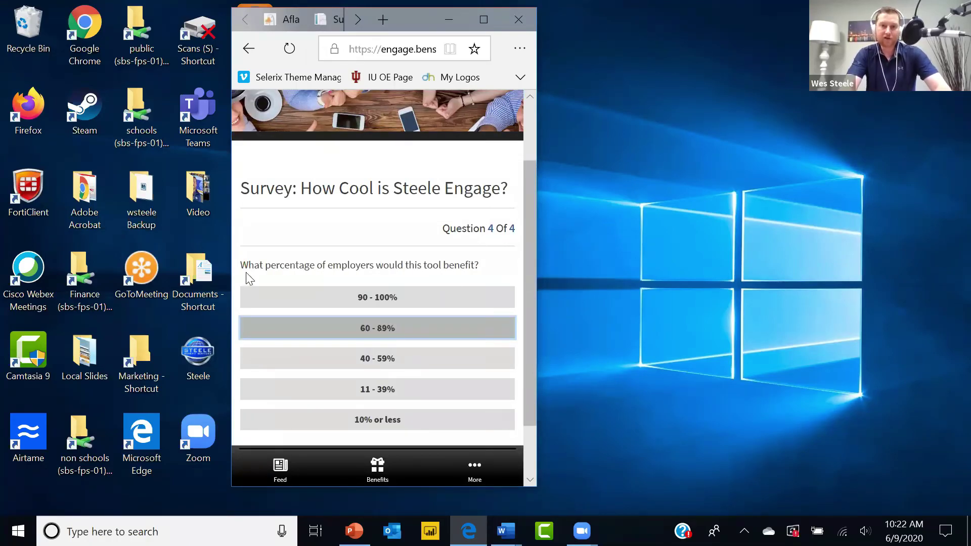
{"action": "left_click", "coordinate": [390, 338]}
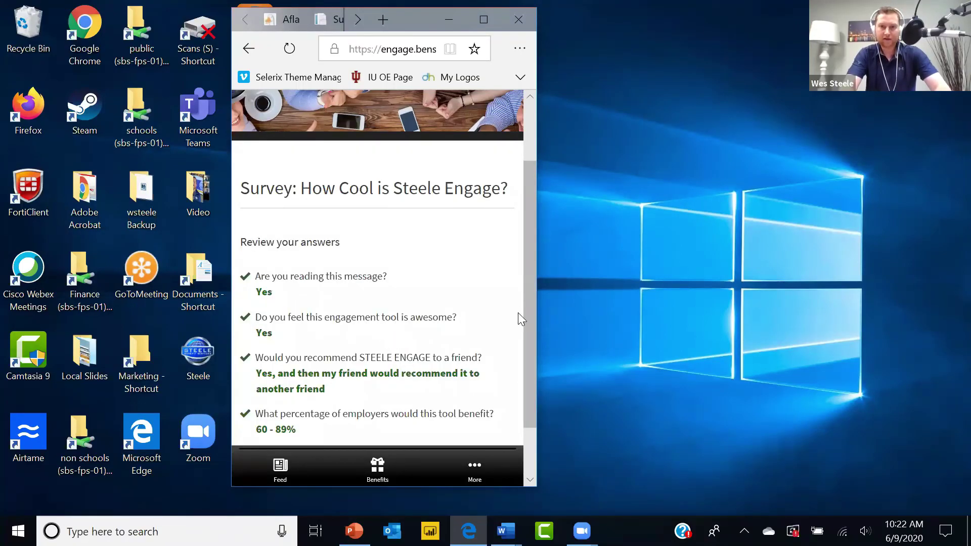
- Review the survey answers and finish the survey, then maximize the browser window
{"action": "left_click_drag", "start_coordinate": [530, 303], "coordinate": [525, 328]}
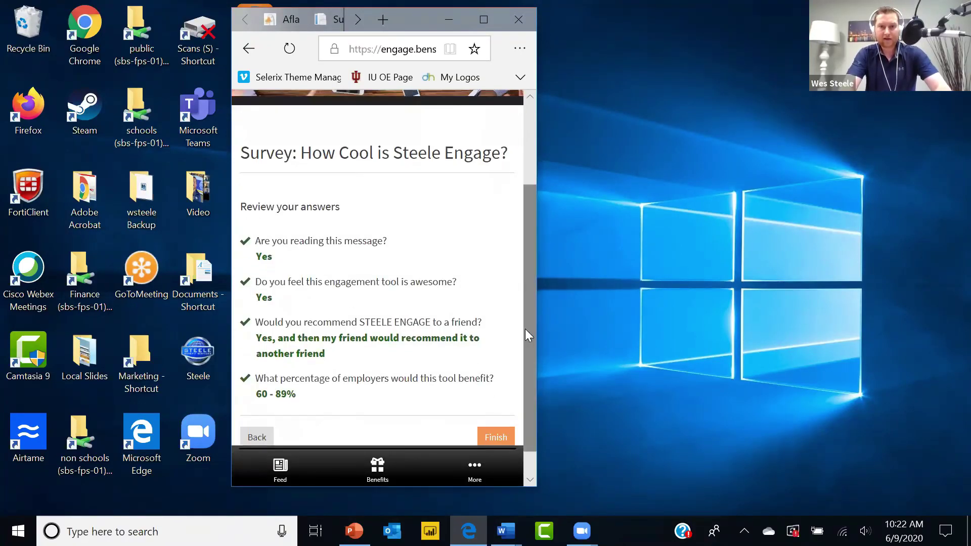
{"action": "left_click", "coordinate": [499, 438]}
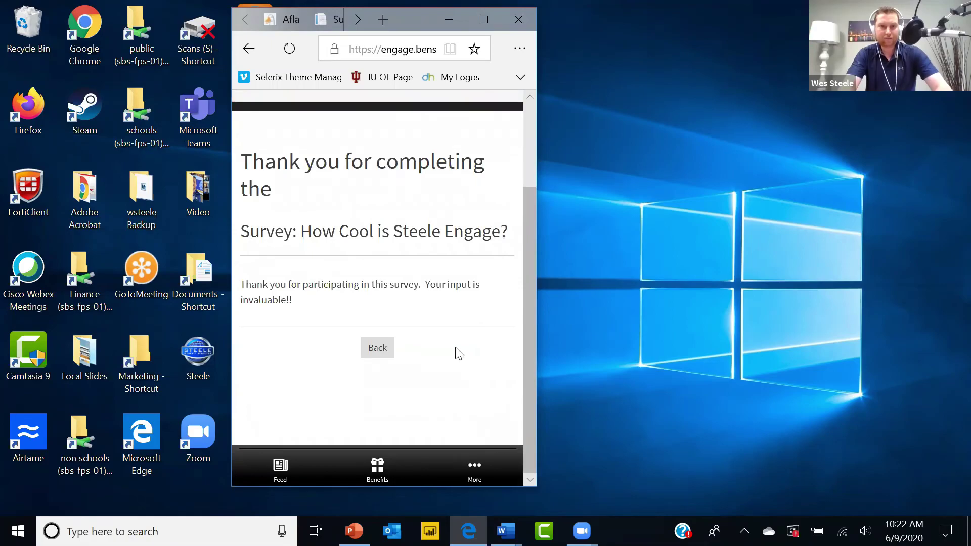
{"action": "left_click", "coordinate": [486, 23]}
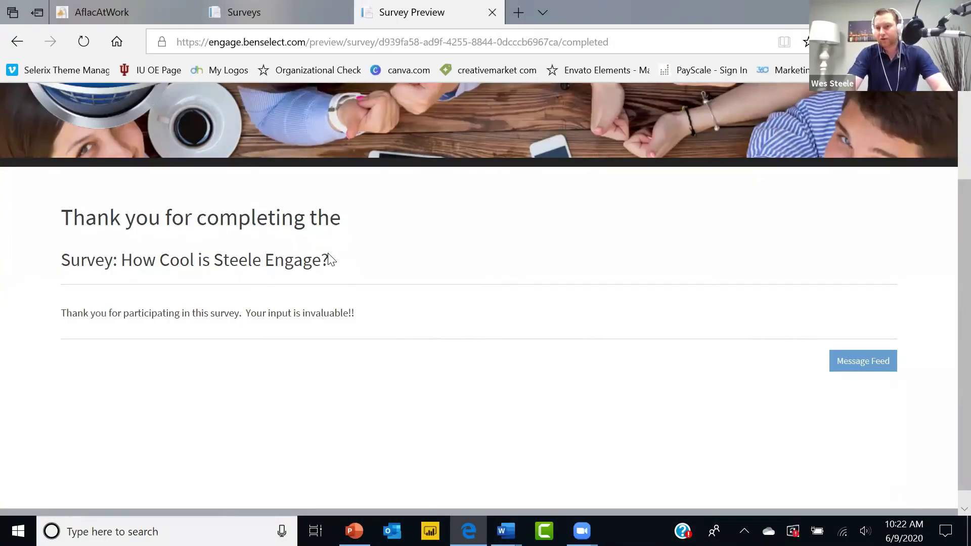